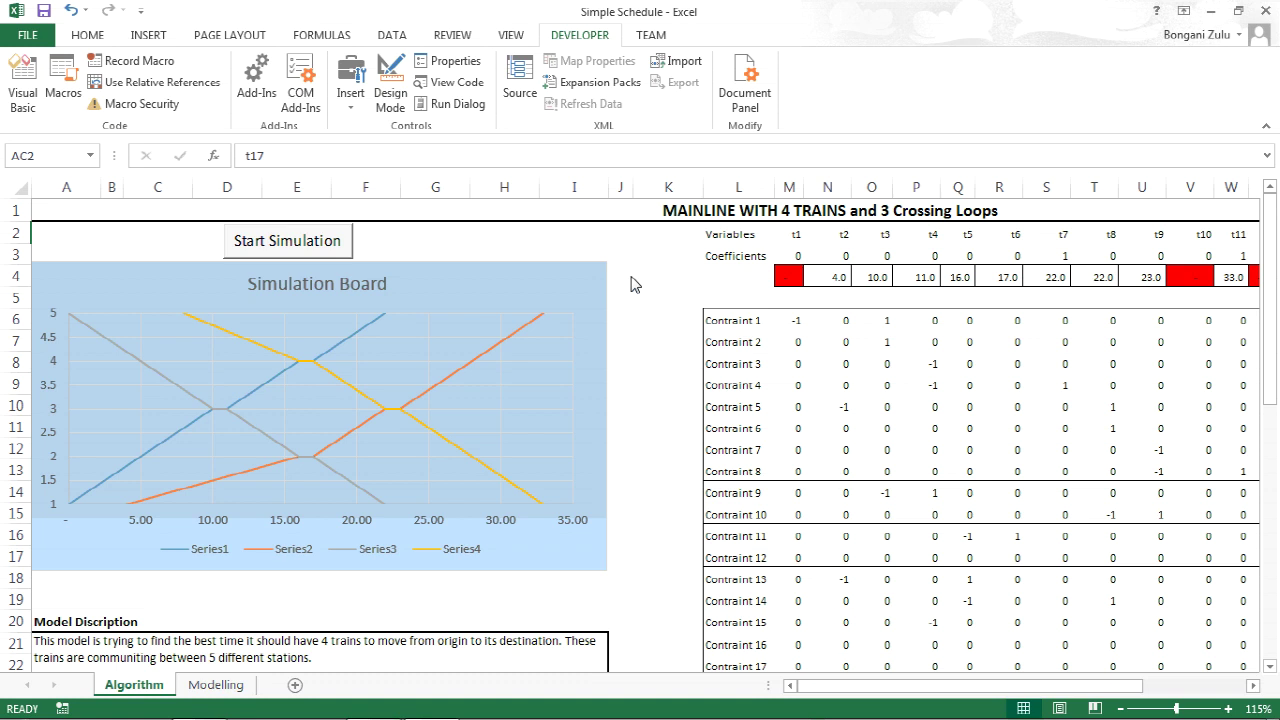
Review the train path diagram on the Modelling sheet and the variable coefficients in row 3 of the Algorithm sheet
click(216, 686)
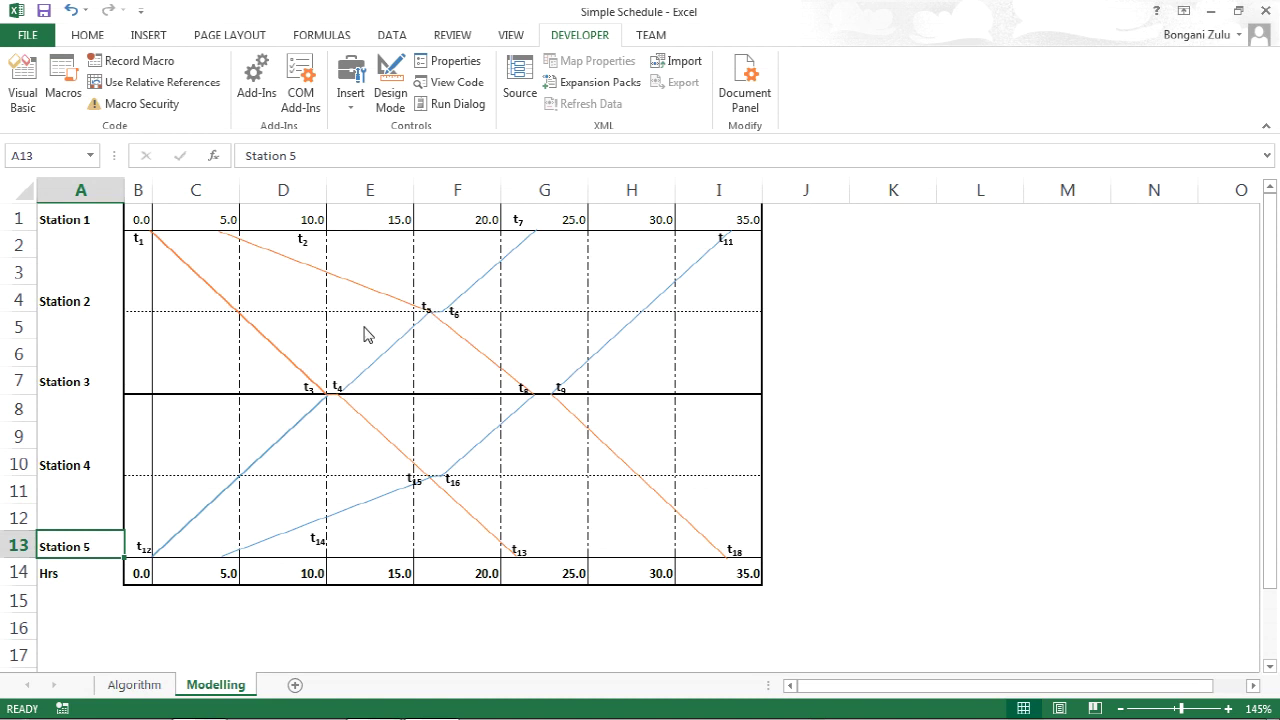
click(147, 688)
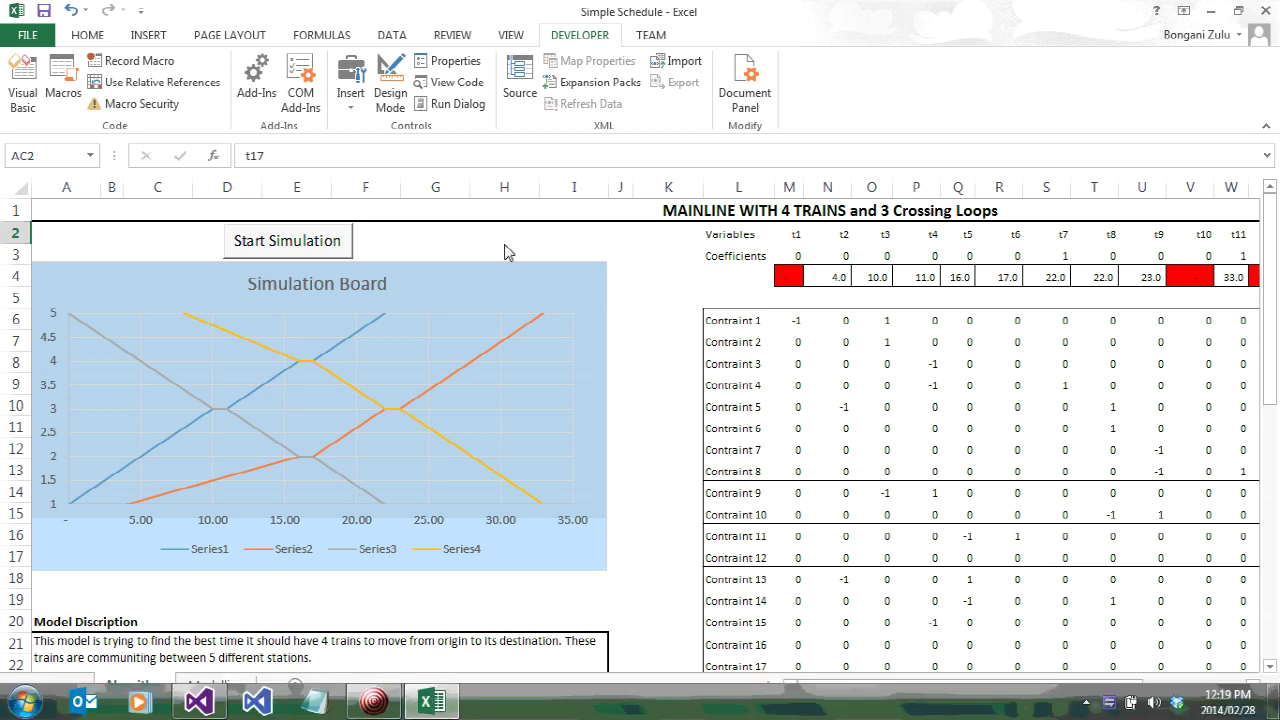
drag(752, 252, 1052, 256)
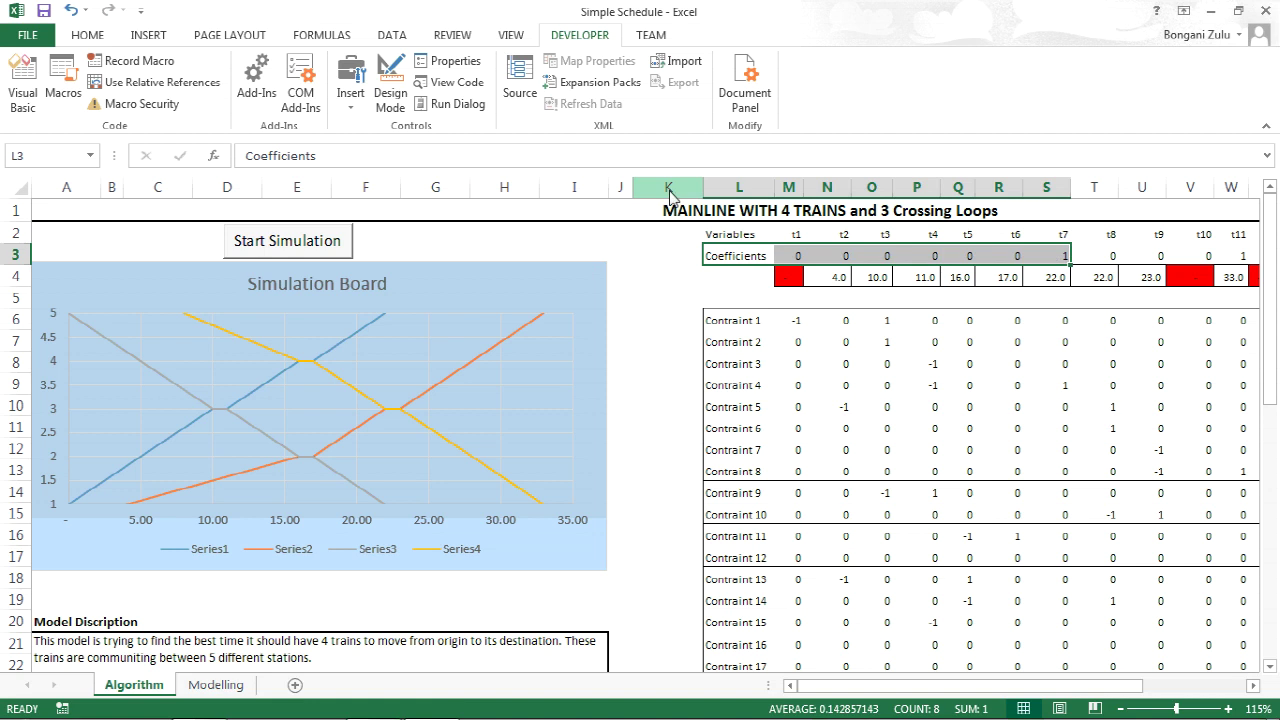
drag(900, 686, 1002, 689)
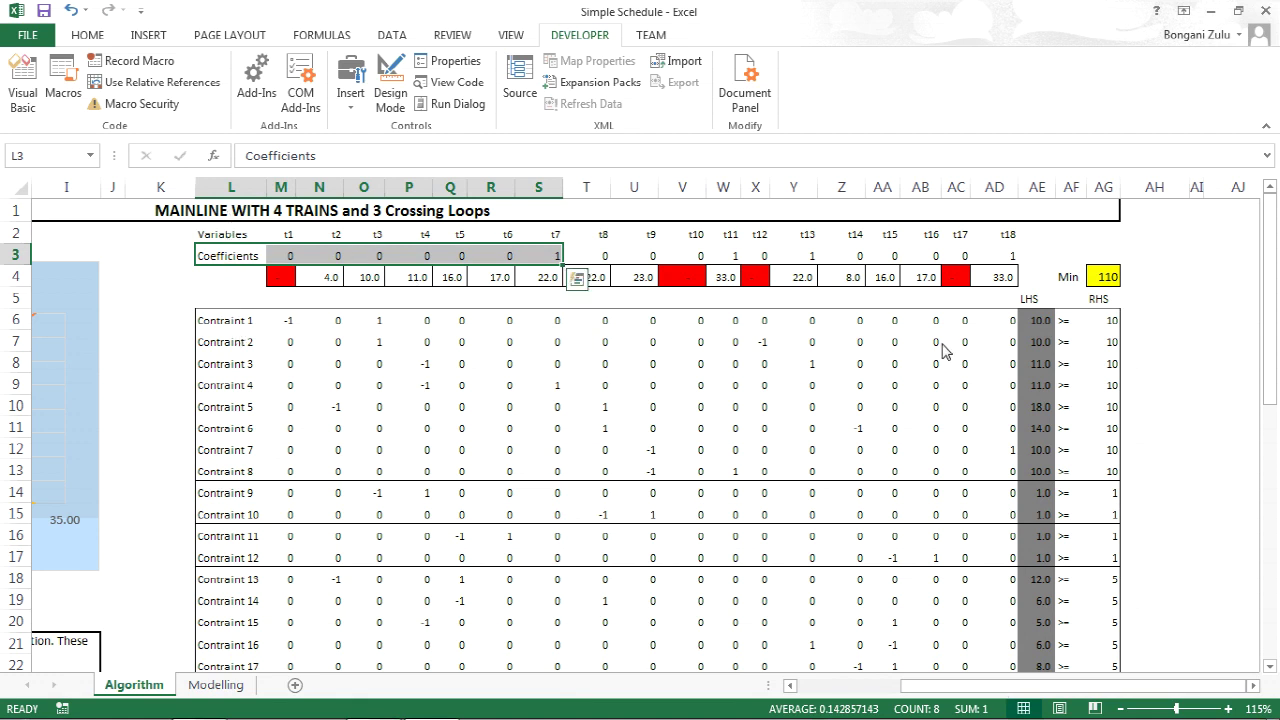
Highlight constraints 1 to 8 on the Algorithm sheet, including their LHS and RHS columns, and compare them with the simulation chart
click(215, 325)
drag(250, 330, 1103, 480)
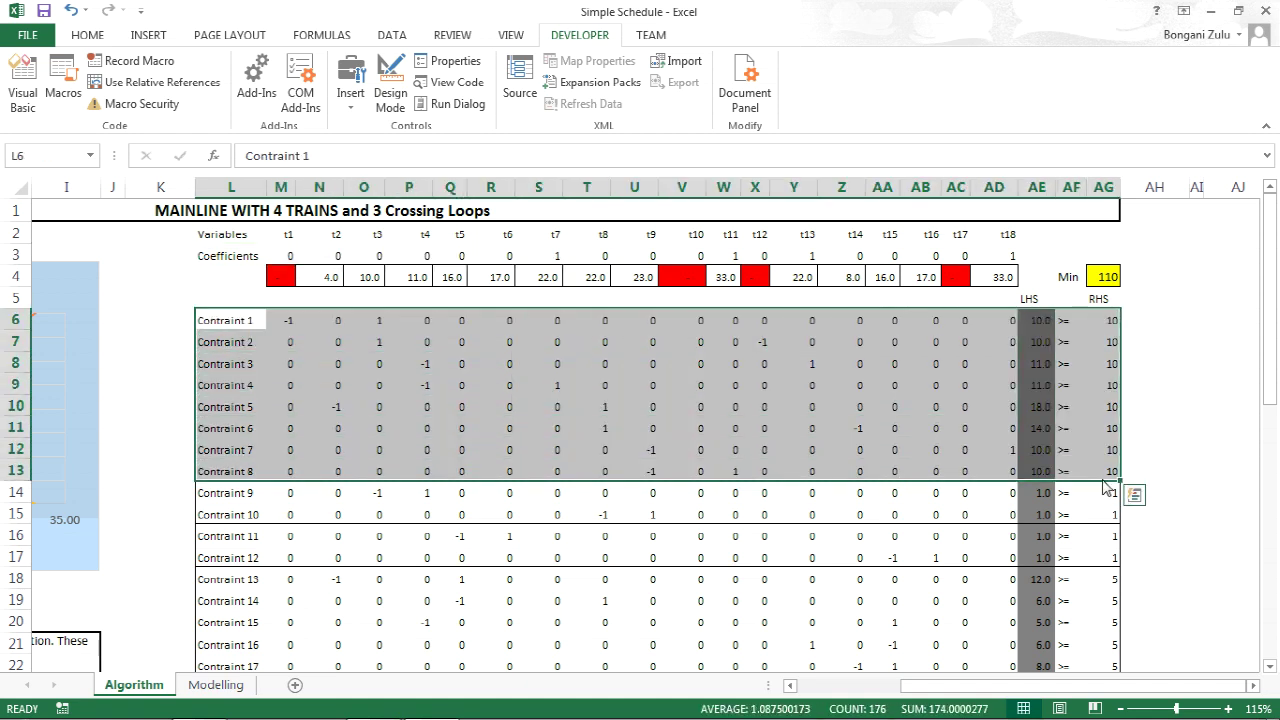
drag(1010, 686, 850, 690)
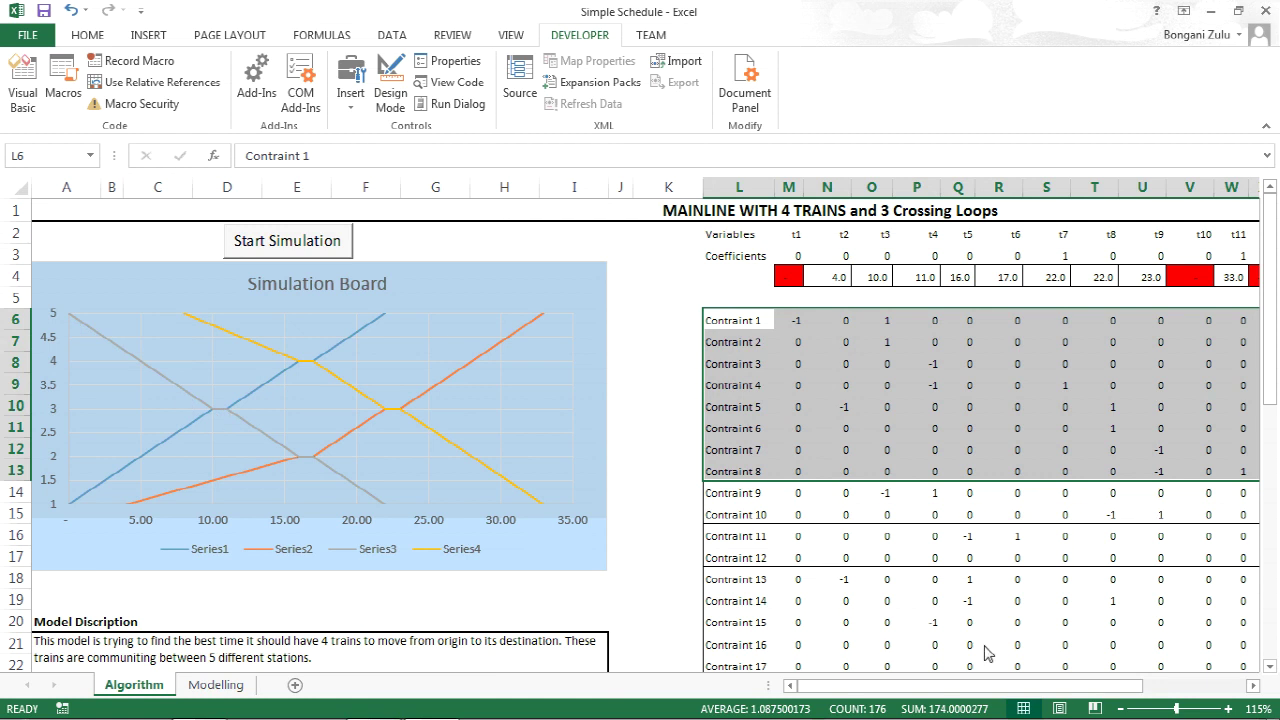
drag(909, 686, 1015, 693)
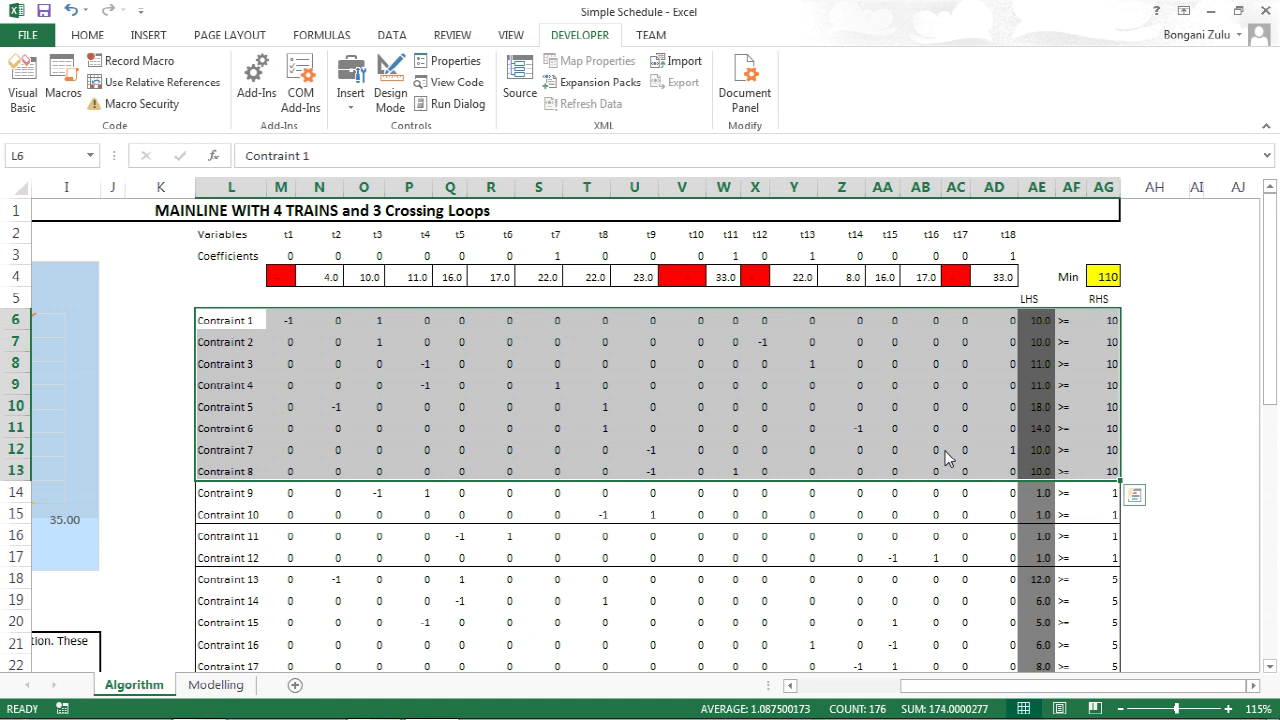
Highlight constraints 9 to 12, followed by constraints 13 to 20, across their coefficients, LHS and RHS for review
drag(235, 492, 1103, 563)
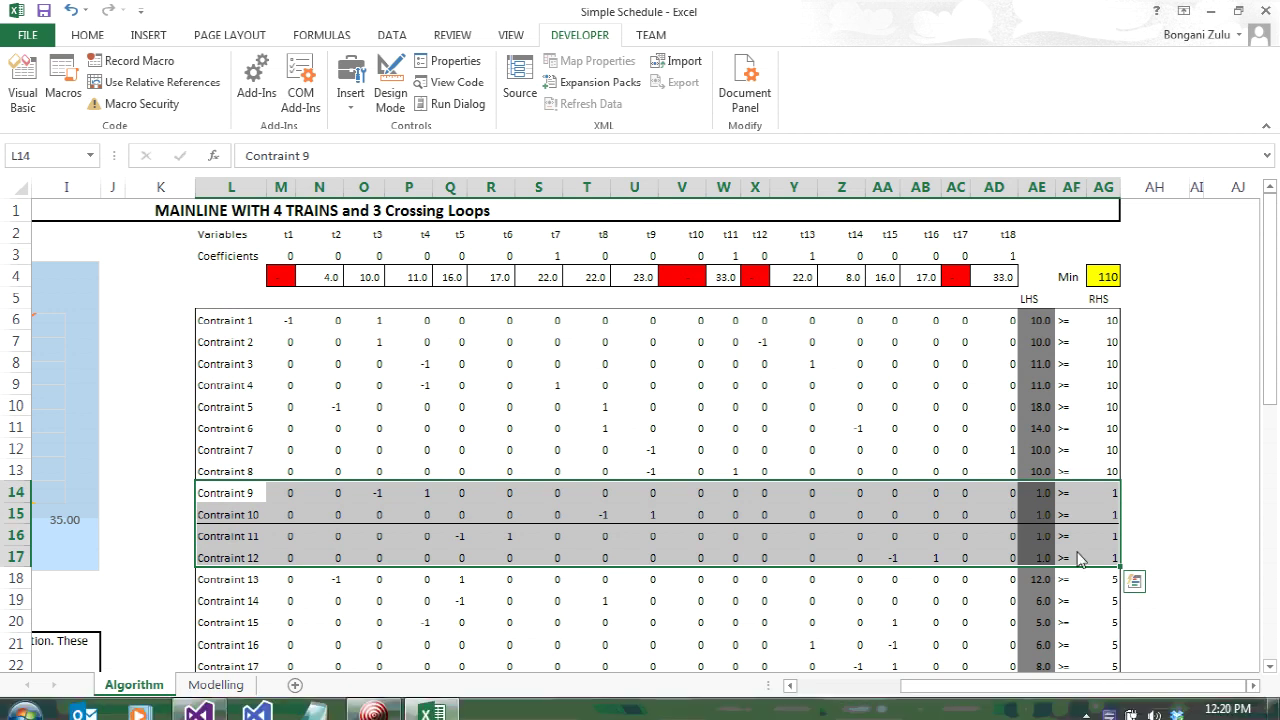
scroll(960, 537, down, 3)
drag(233, 386, 1100, 553)
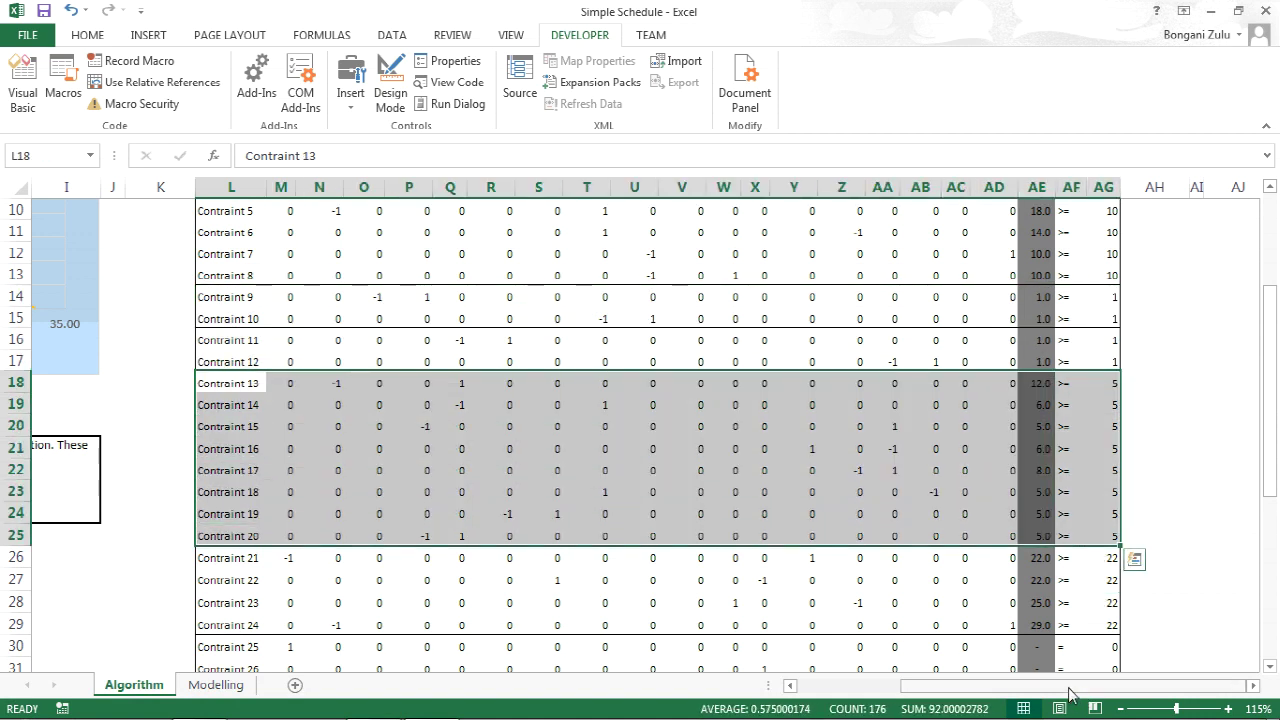
scroll(1057, 663, left, 8)
scroll(340, 385, up, 1)
scroll(335, 371, up, 3)
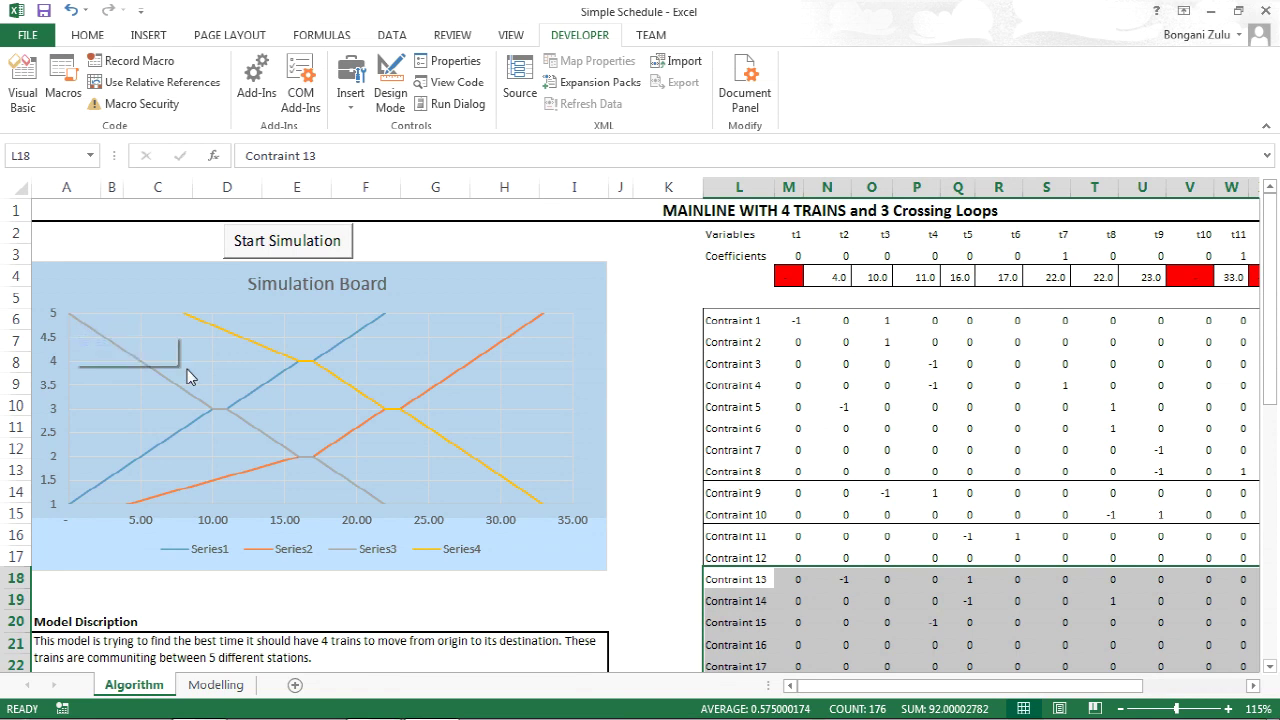
Highlight constraints 21 to 24 and constraints 25 to 28 for review, and return to the simulation chart
drag(870, 688, 968, 688)
scroll(838, 480, down, 2)
scroll(838, 480, down, 1)
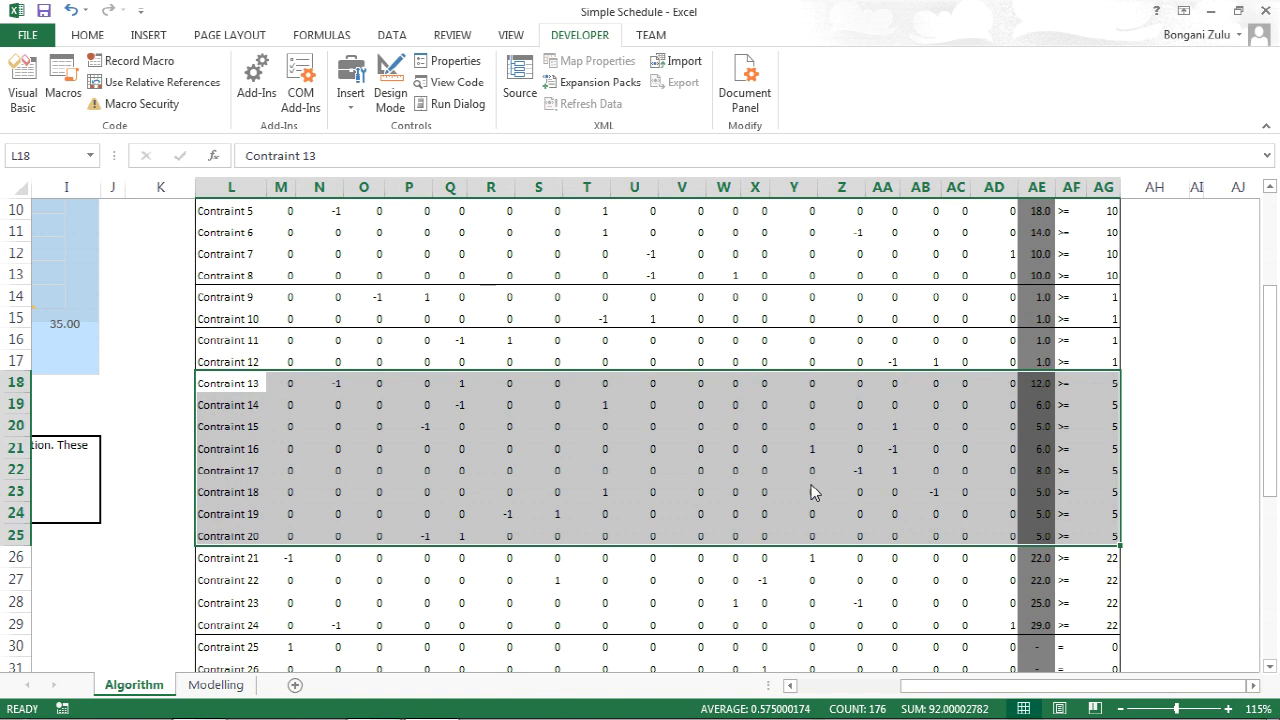
drag(230, 558, 1120, 625)
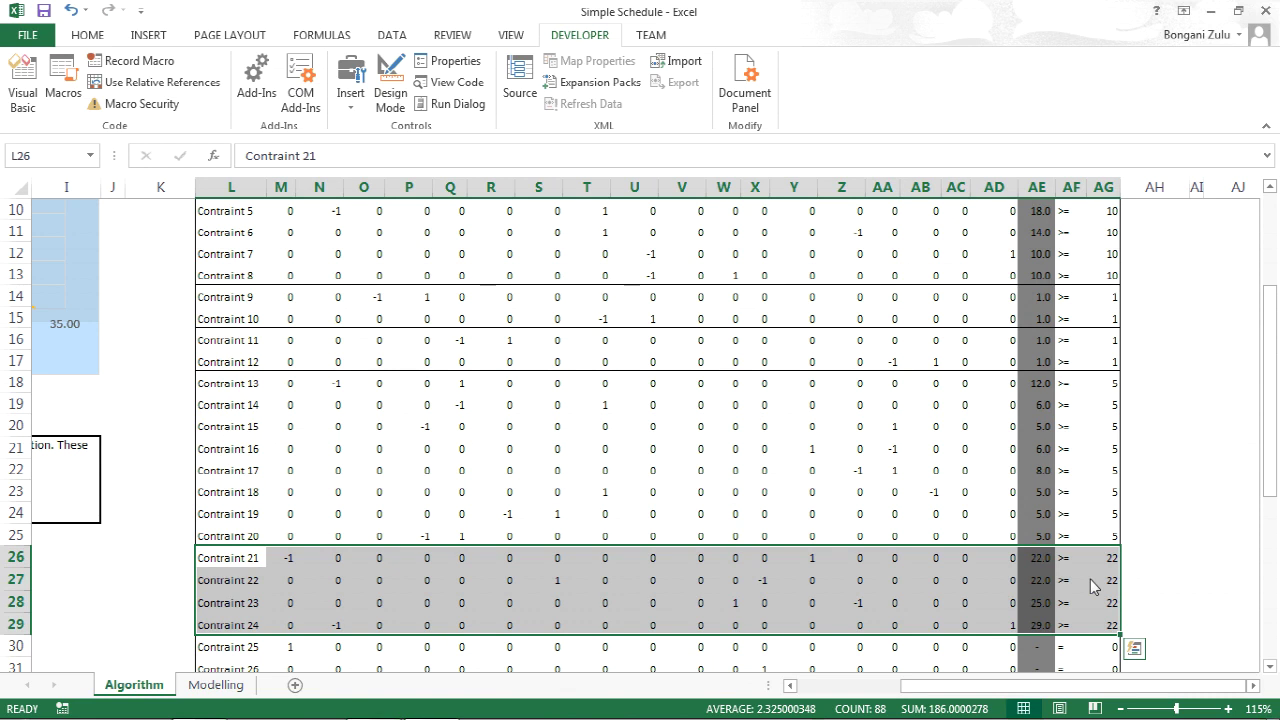
scroll(1086, 566, down, 2)
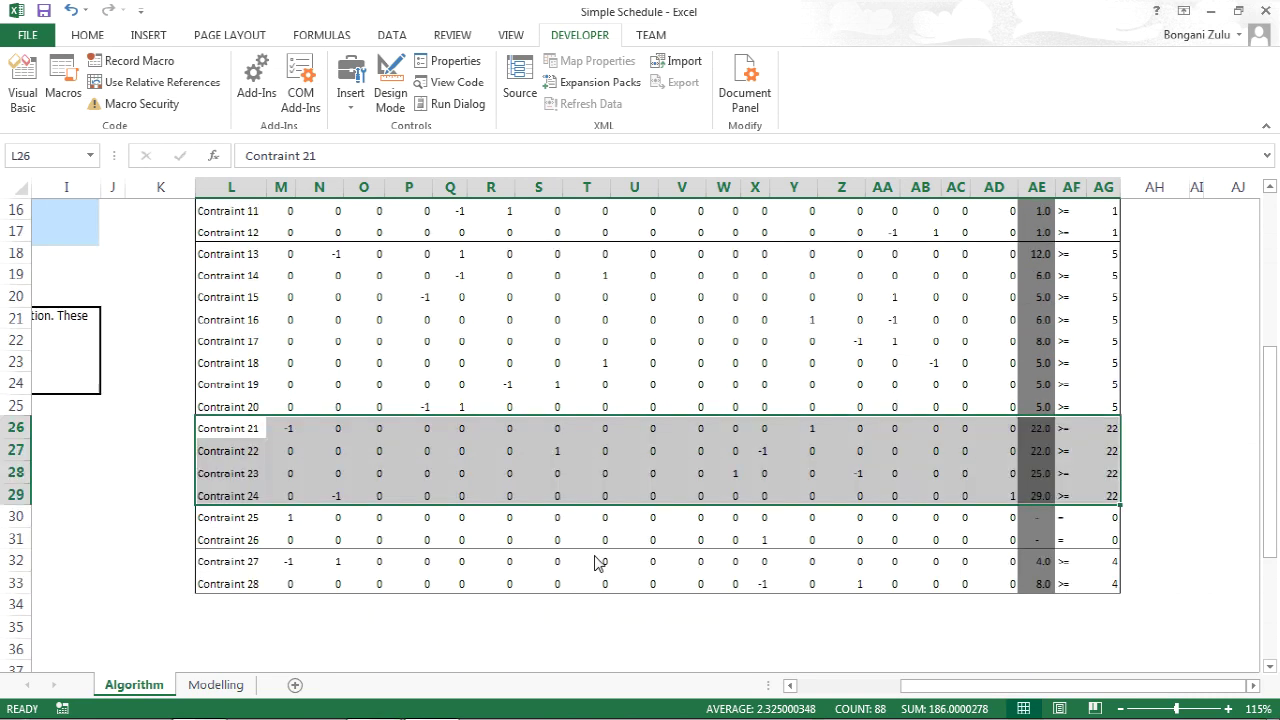
drag(220, 527, 1104, 588)
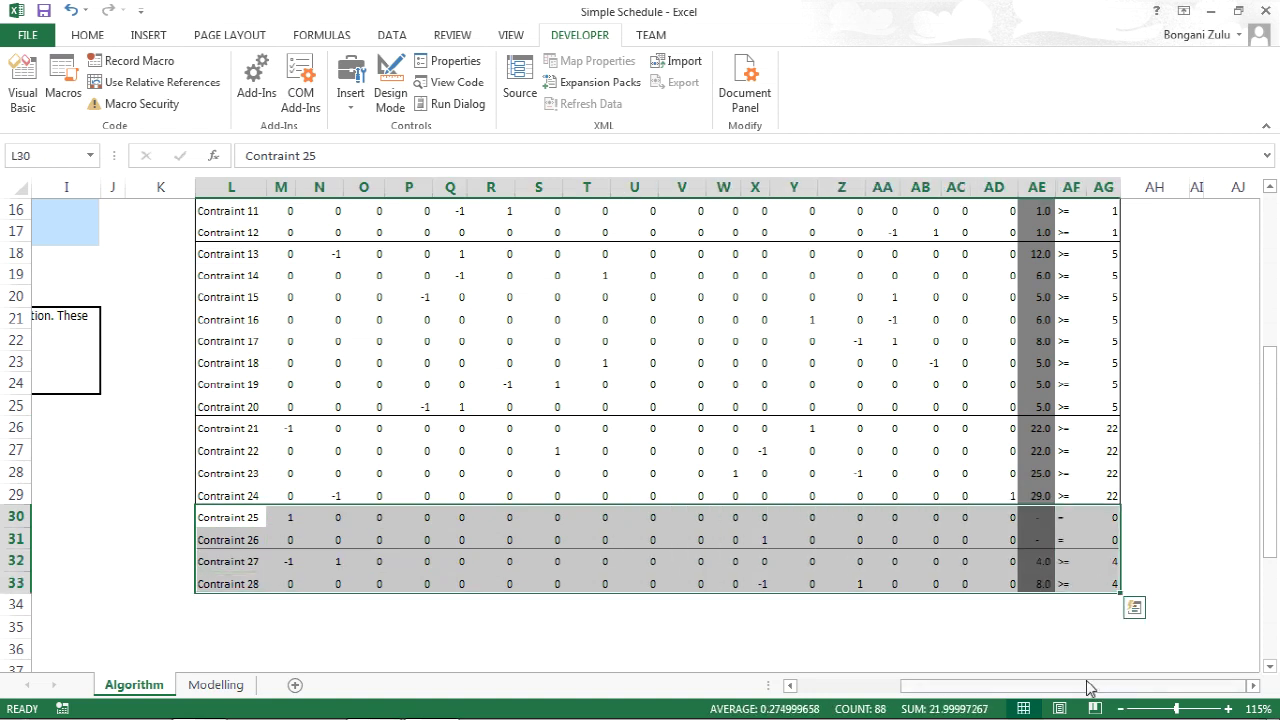
drag(1090, 688, 1090, 690)
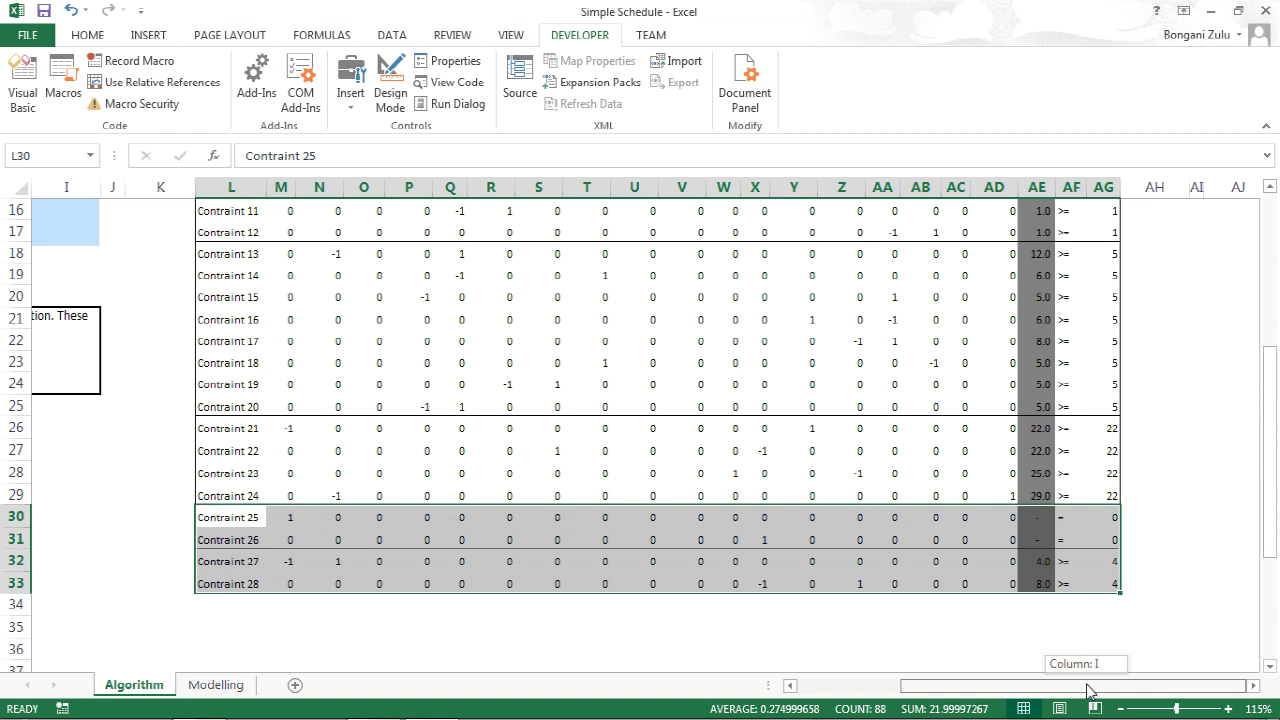
drag(1090, 690, 931, 690)
scroll(200, 412, up, 2)
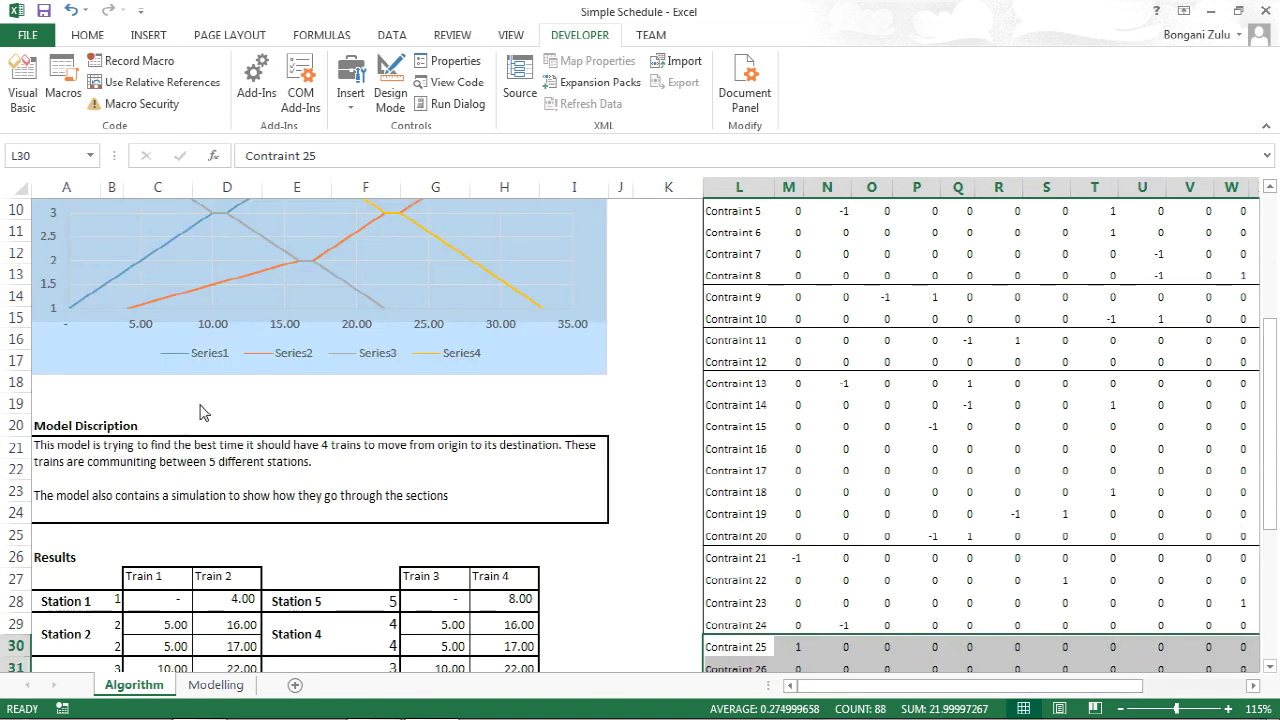
scroll(200, 412, up, 1)
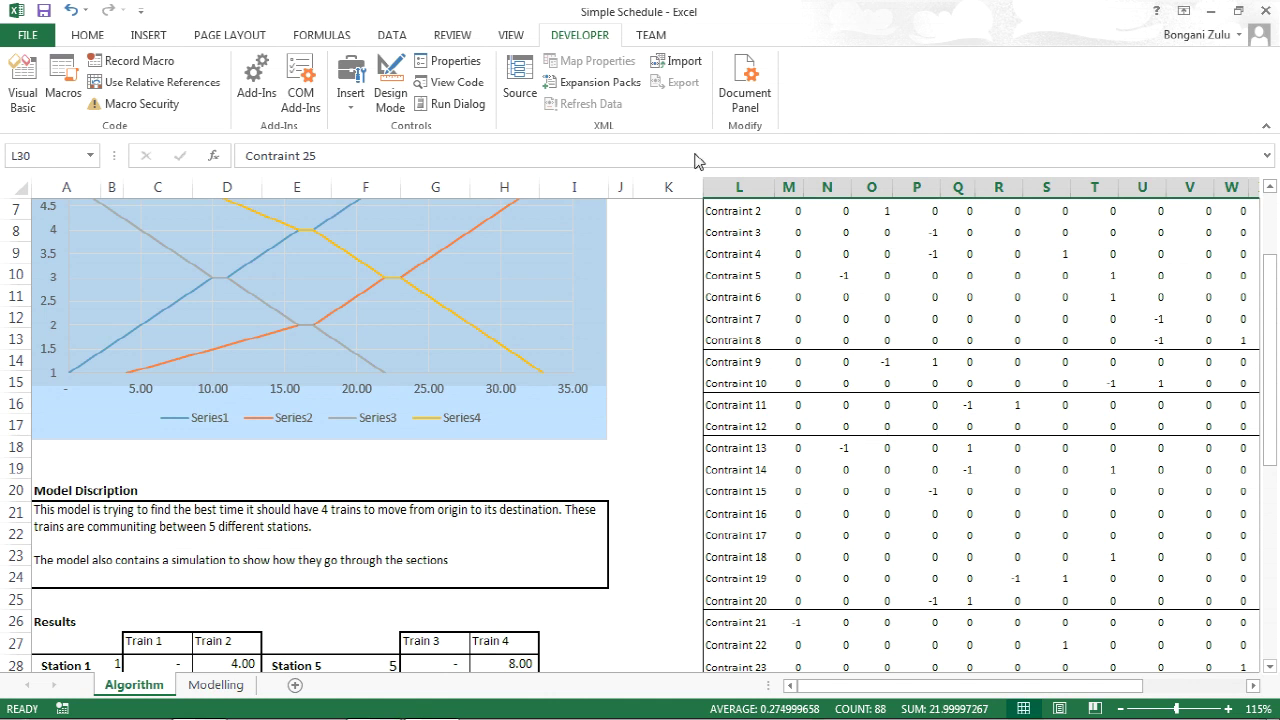
scroll(698, 162, up, 2)
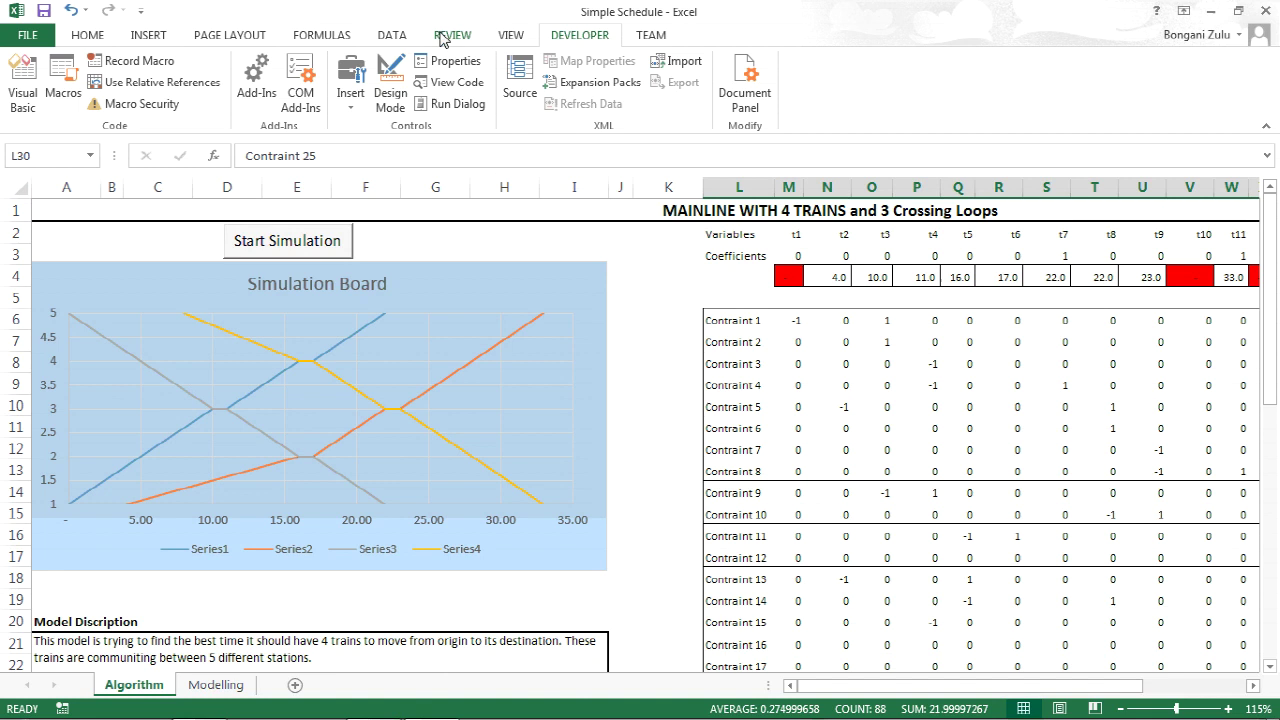
Run Solver with its stored setup, minimising AG4 by changing M4:AD4 under the listed constraints with GRG Nonlinear
click(387, 37)
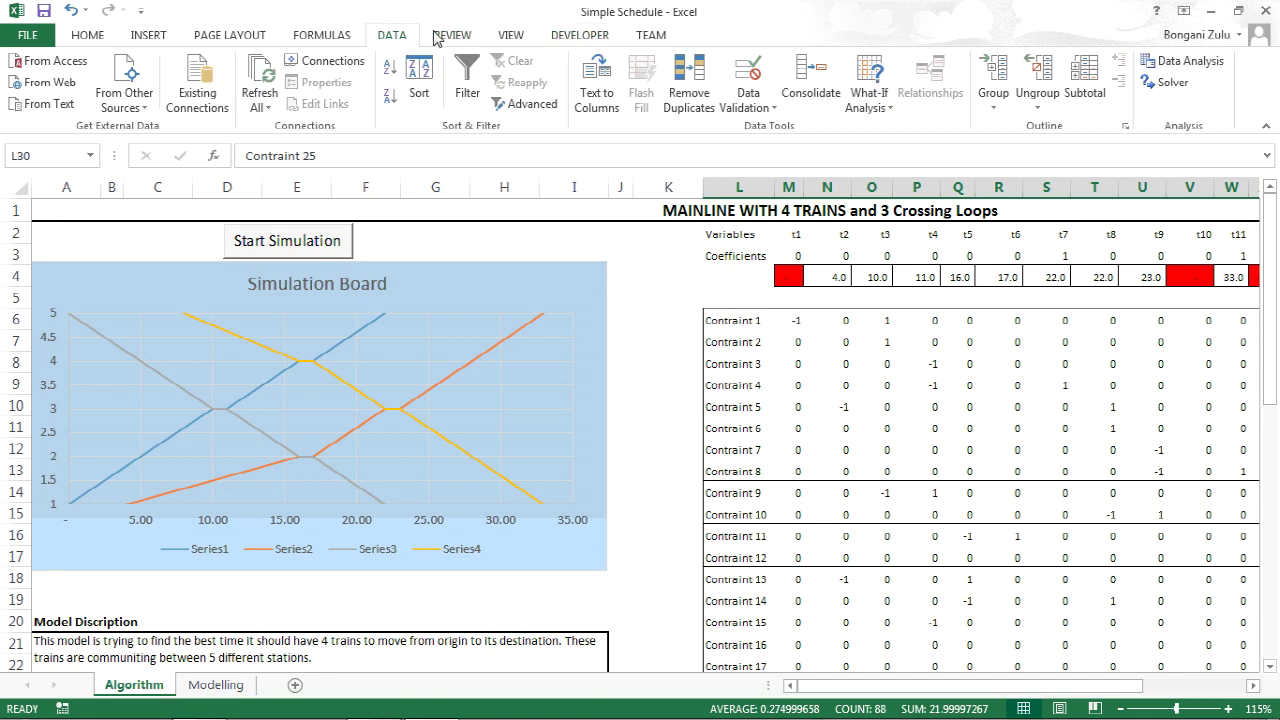
click(1168, 82)
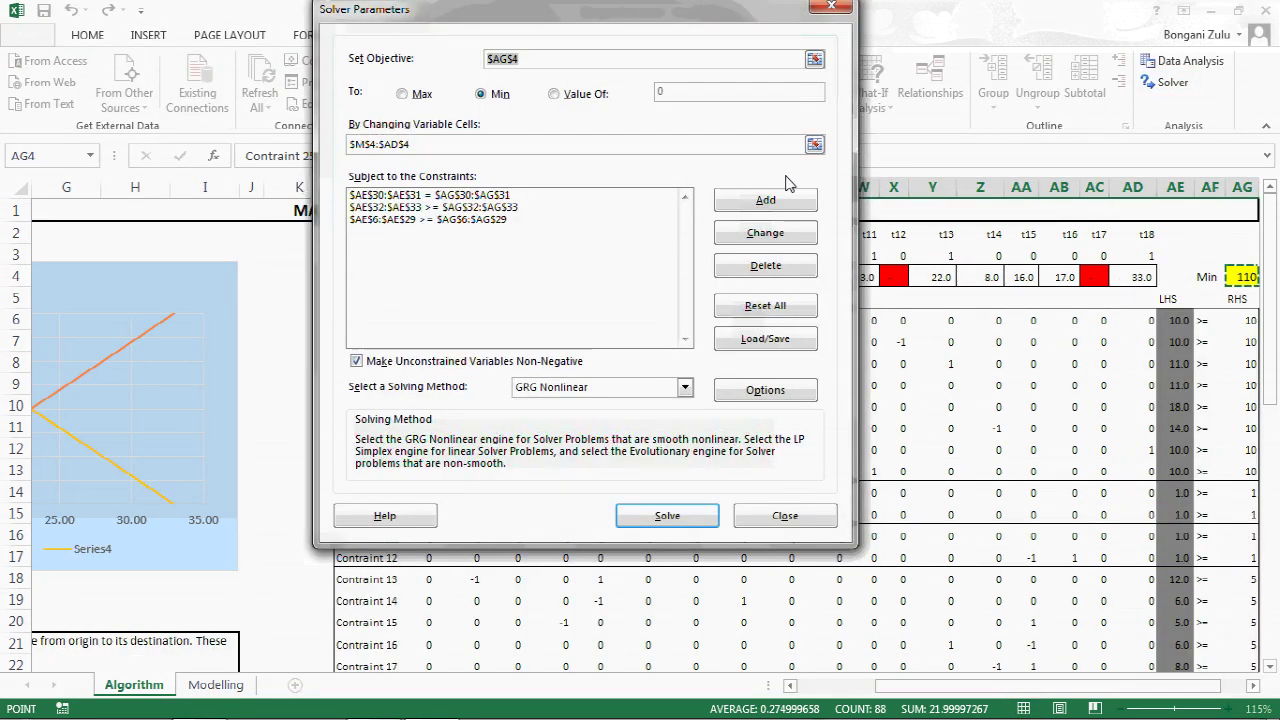
click(667, 515)
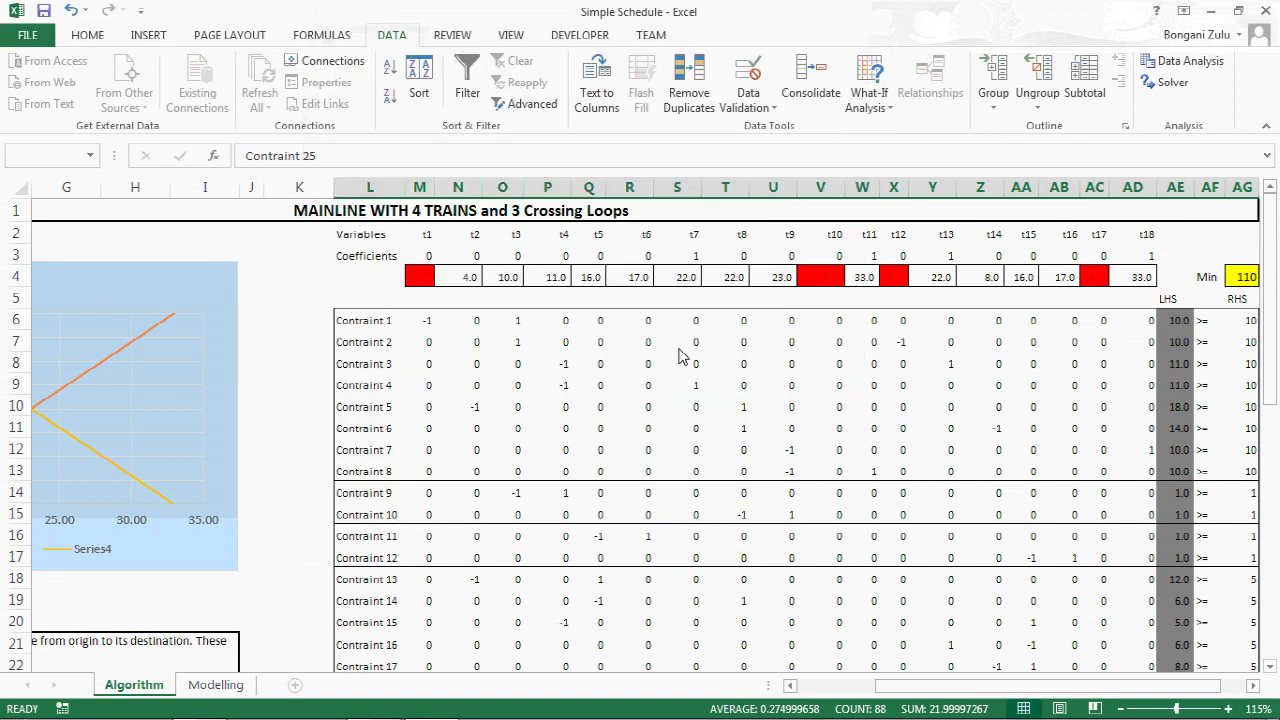
click(476, 395)
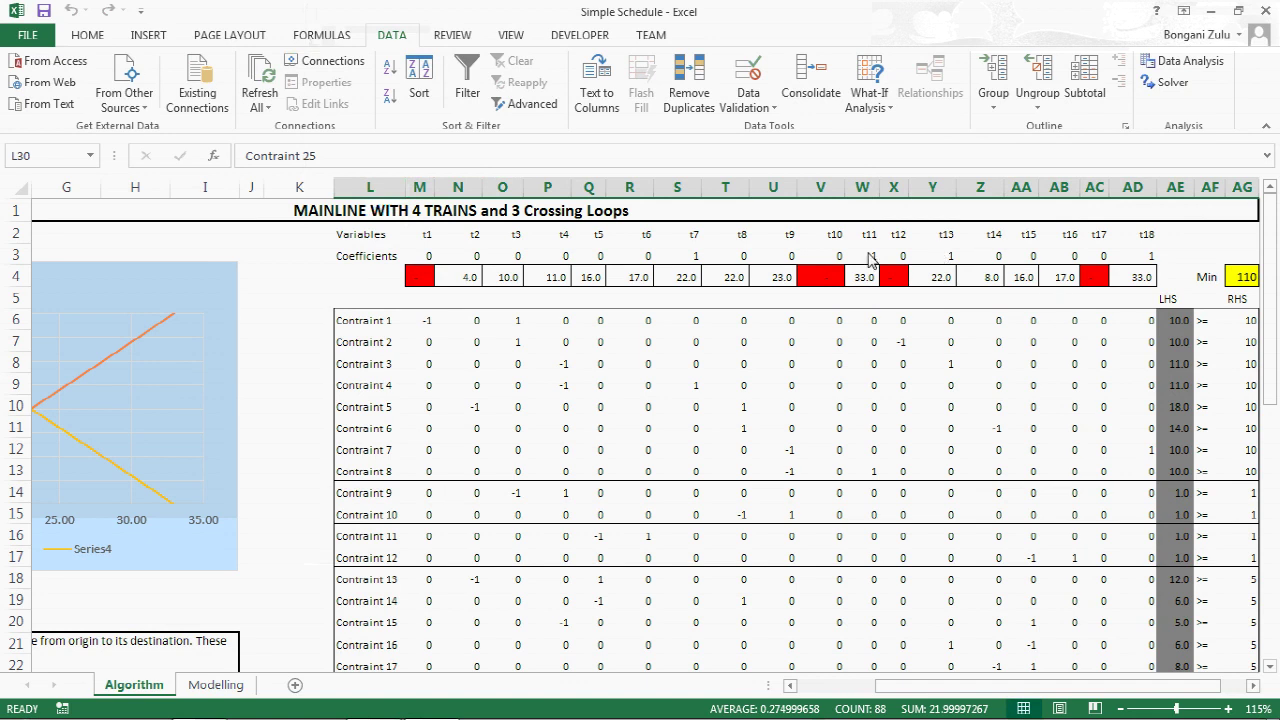
Examine the variable values in M4:AD4 and compare the LHS column with the RHS column across the constraints
drag(420, 277, 1145, 282)
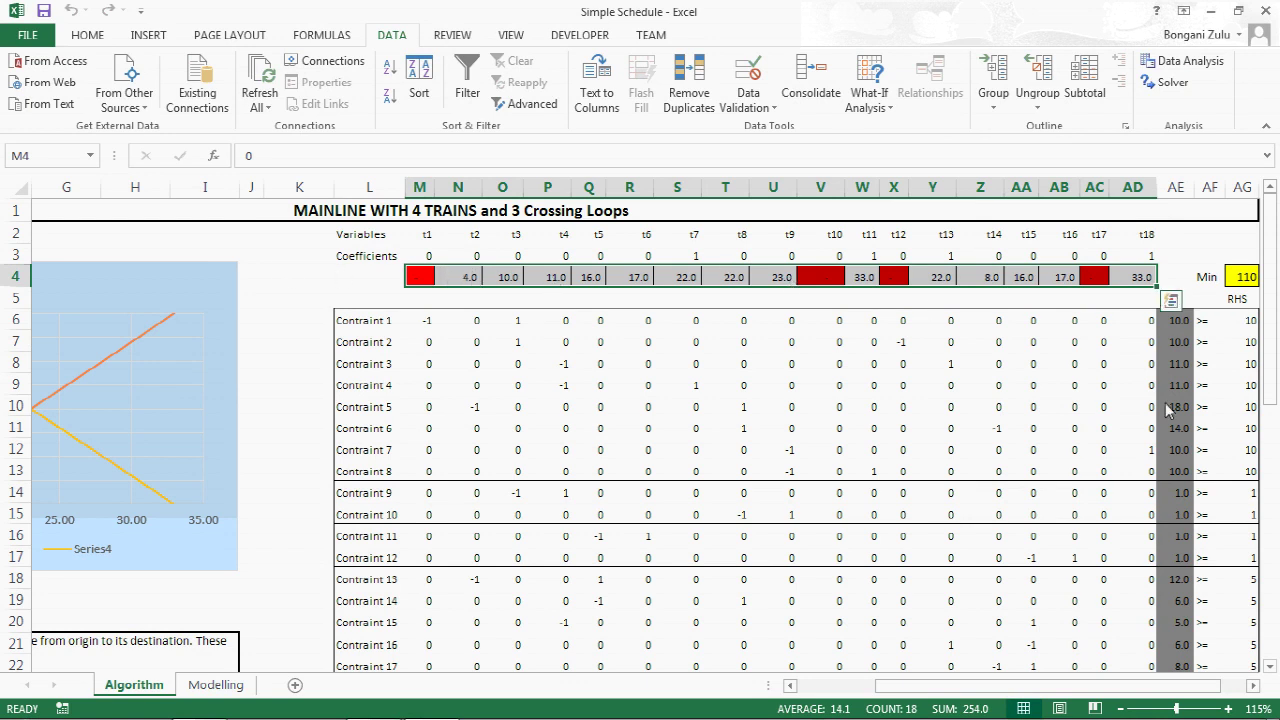
scroll(1195, 365, down, 1)
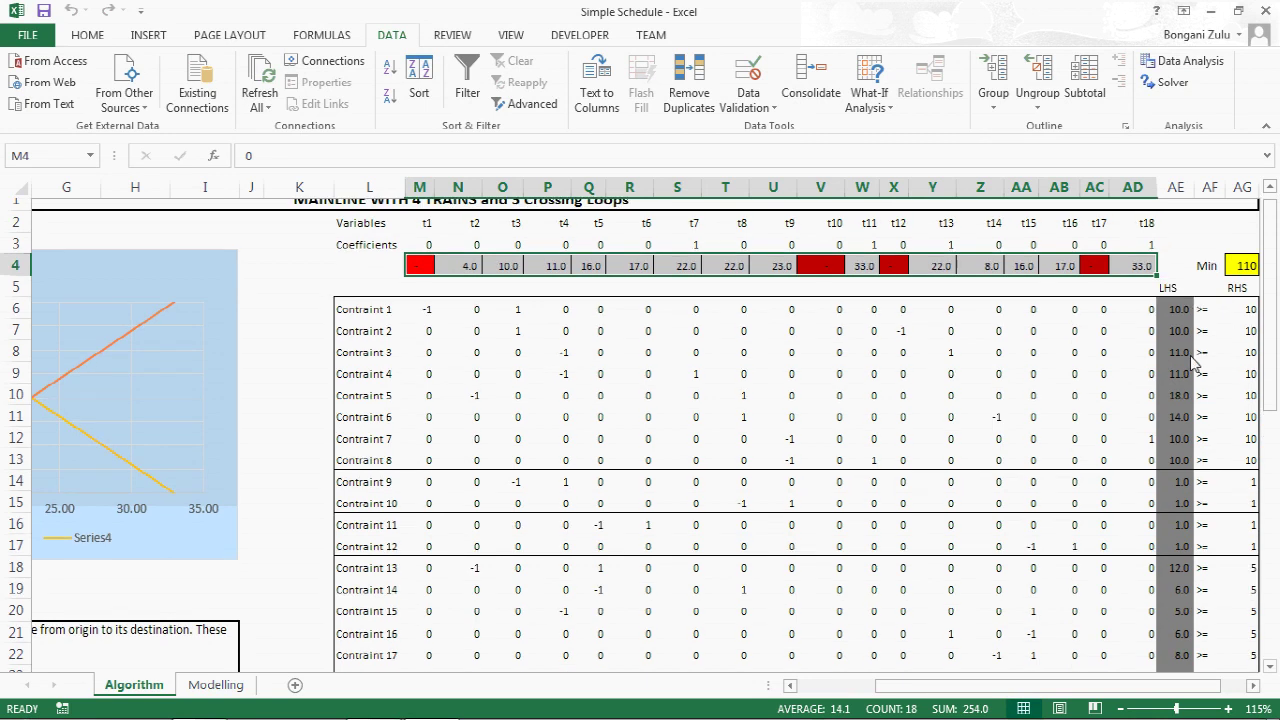
scroll(1195, 365, down, 1)
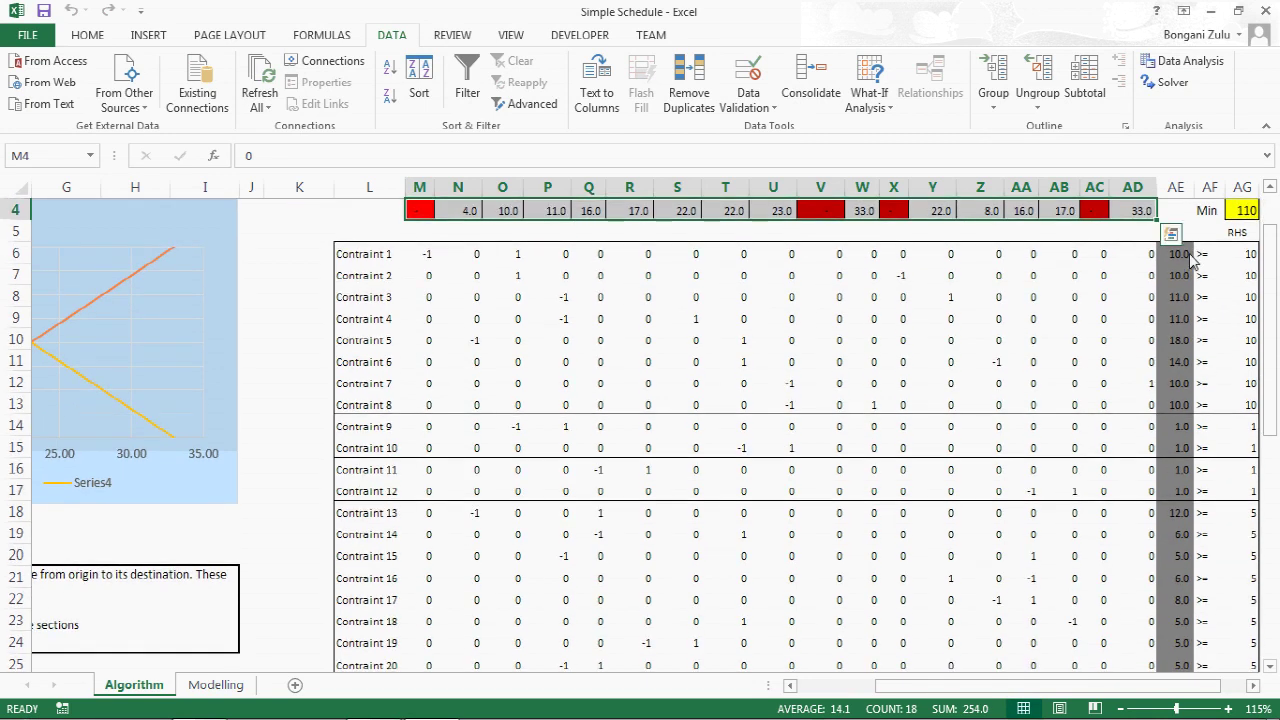
drag(1188, 260, 1186, 688)
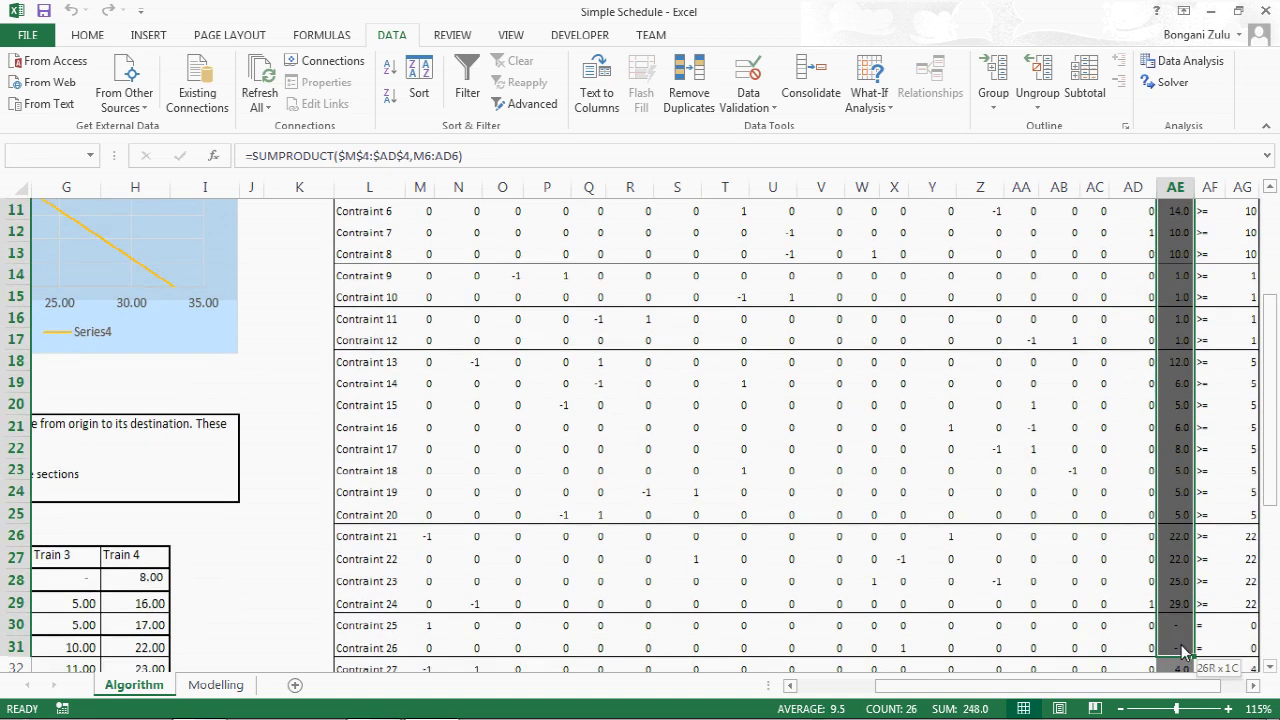
scroll(1186, 443, up, 3)
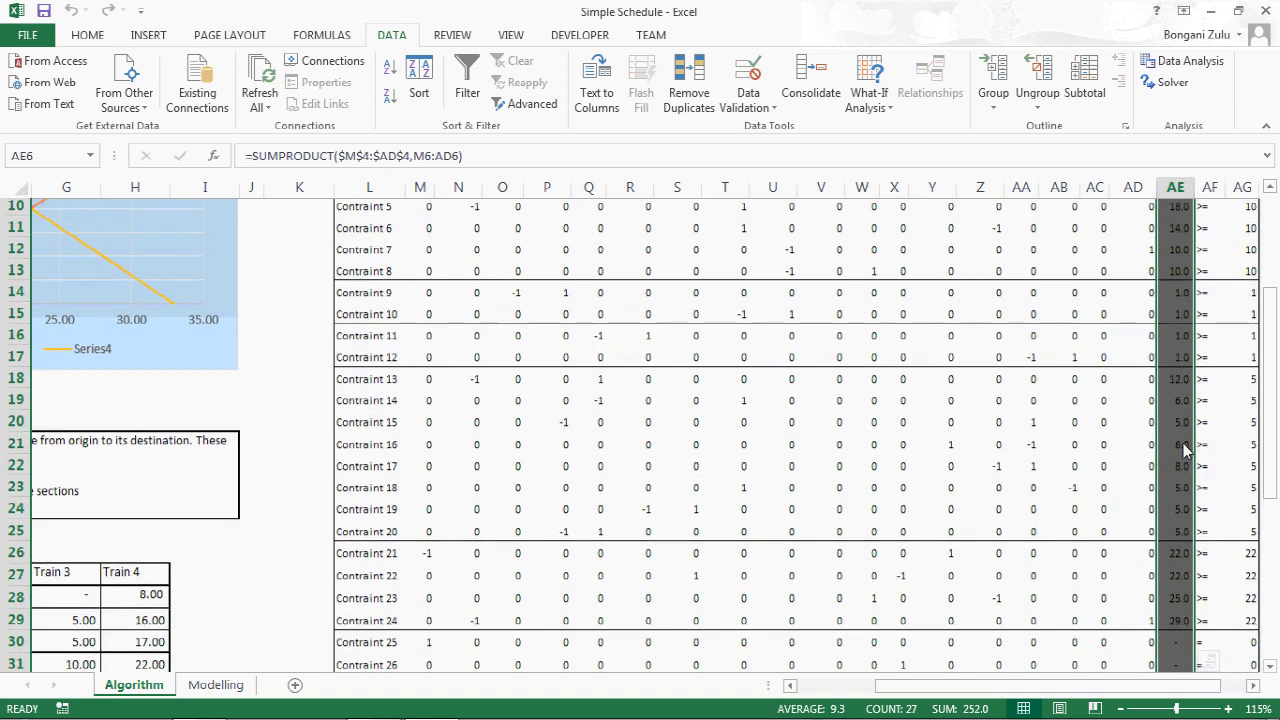
click(1250, 298)
drag(1250, 298, 1248, 590)
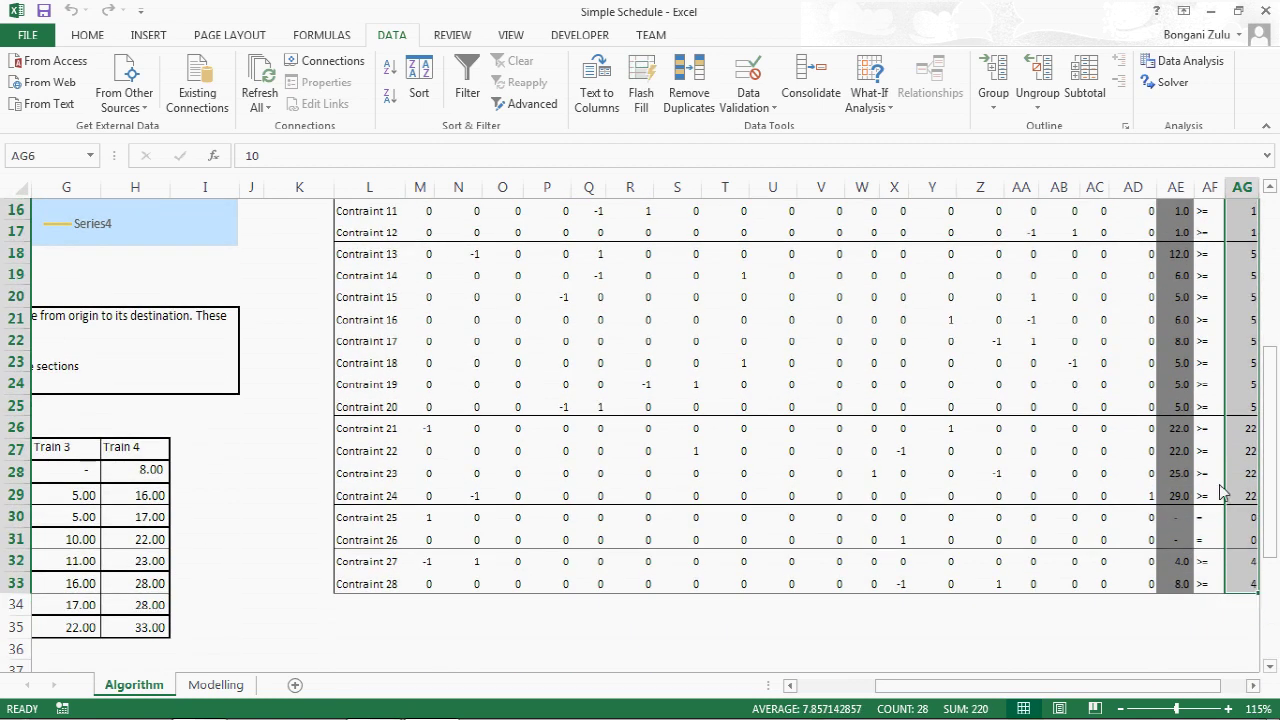
scroll(1220, 490, up, 5)
Inspect constraint 1's LHS formula in AE6 and trace its t3 and t1 variables to the Modelling sheet's diagram
click(1178, 320)
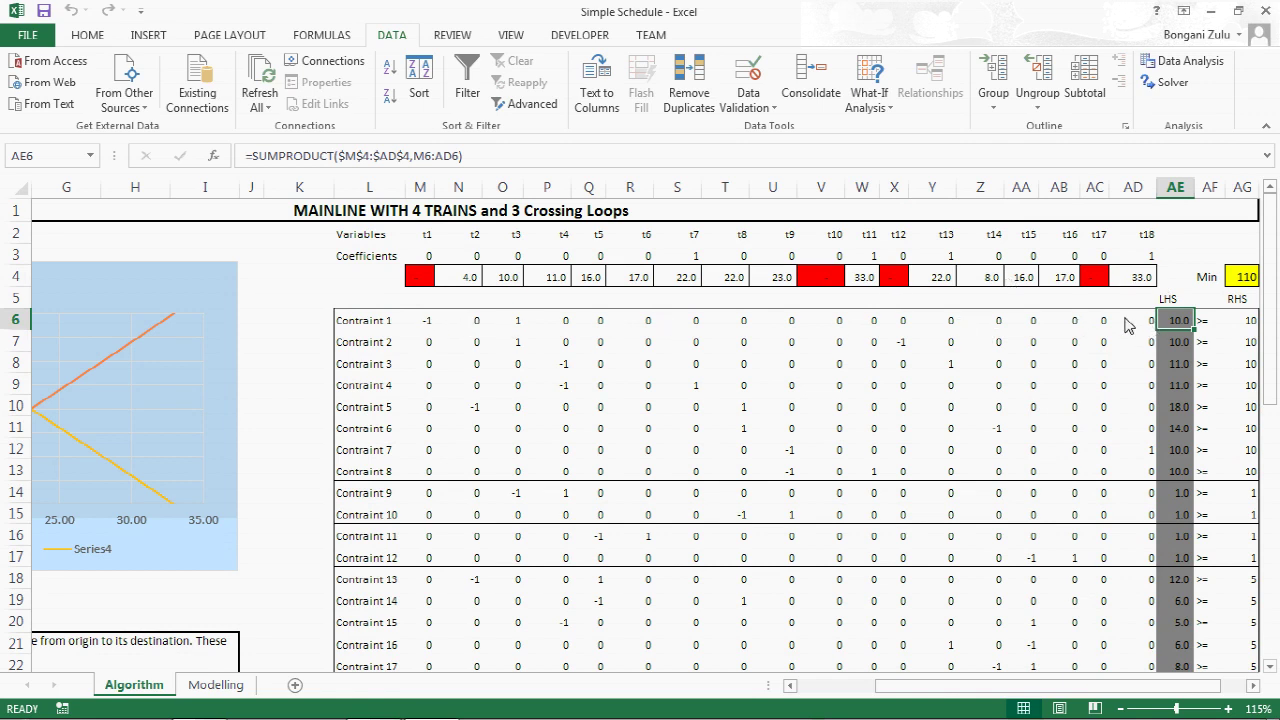
click(531, 328)
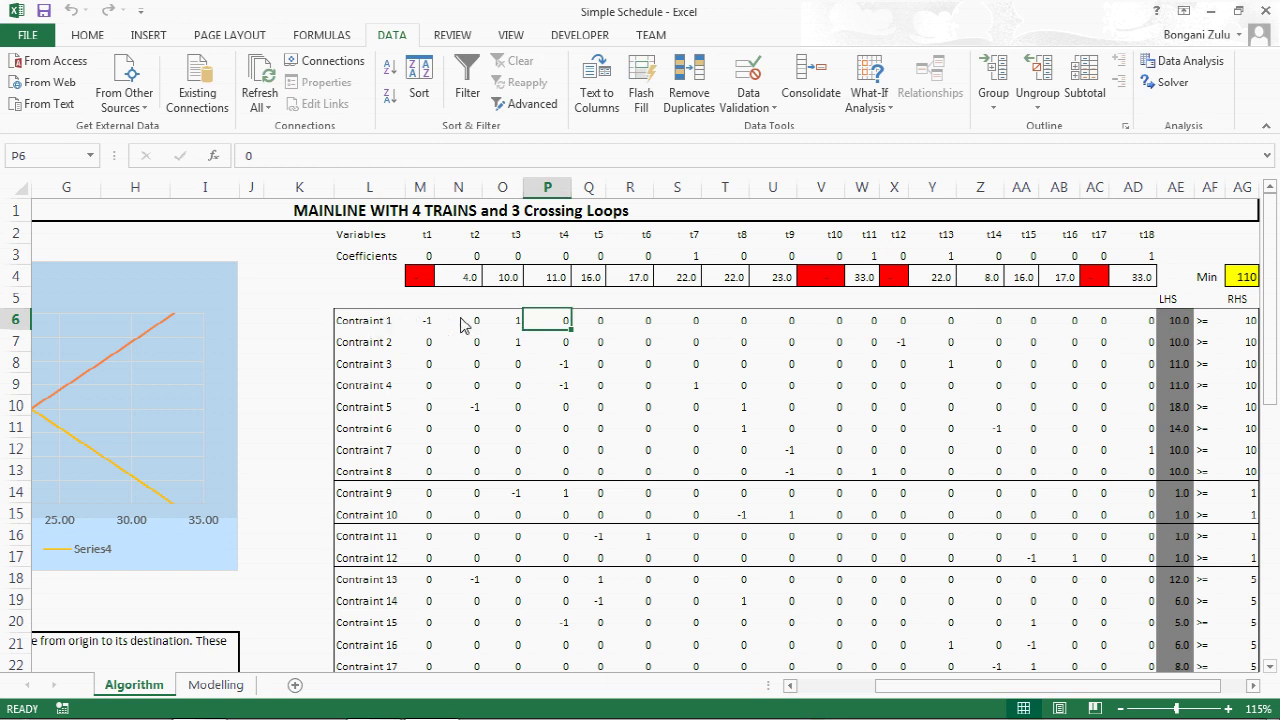
click(505, 328)
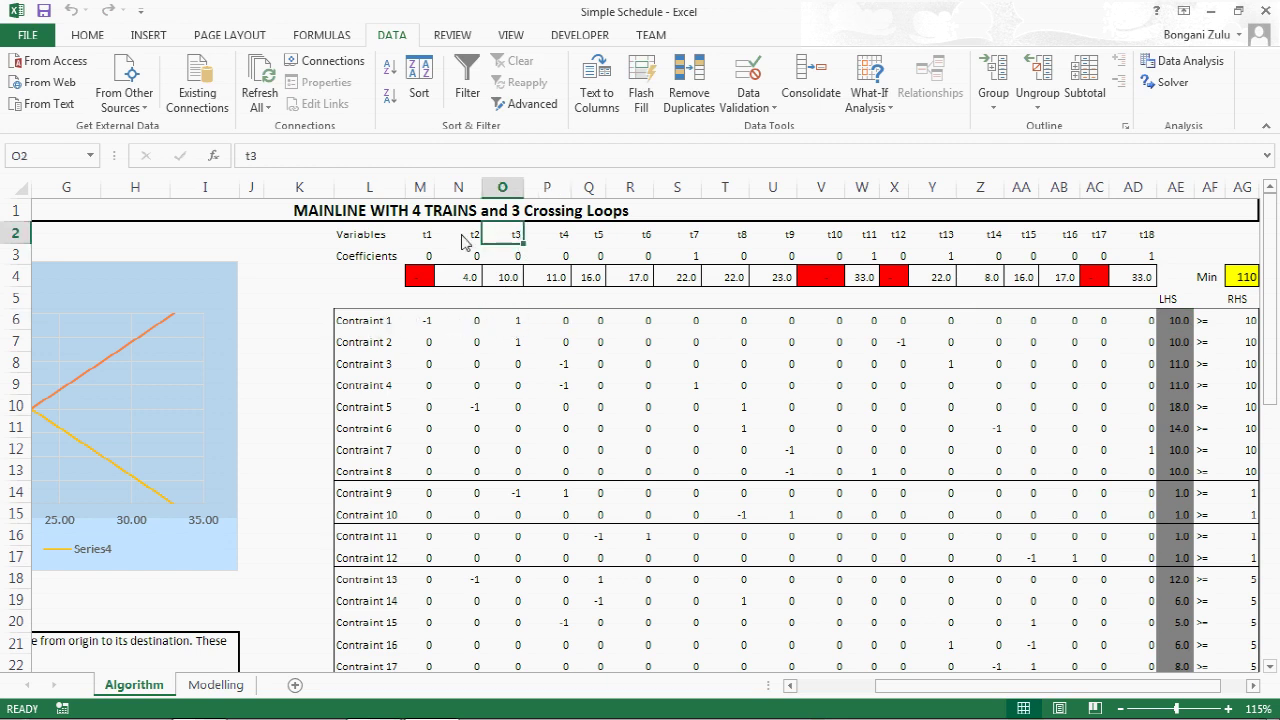
click(427, 234)
drag(1100, 687, 1015, 687)
key(ctrl+Page_Down)
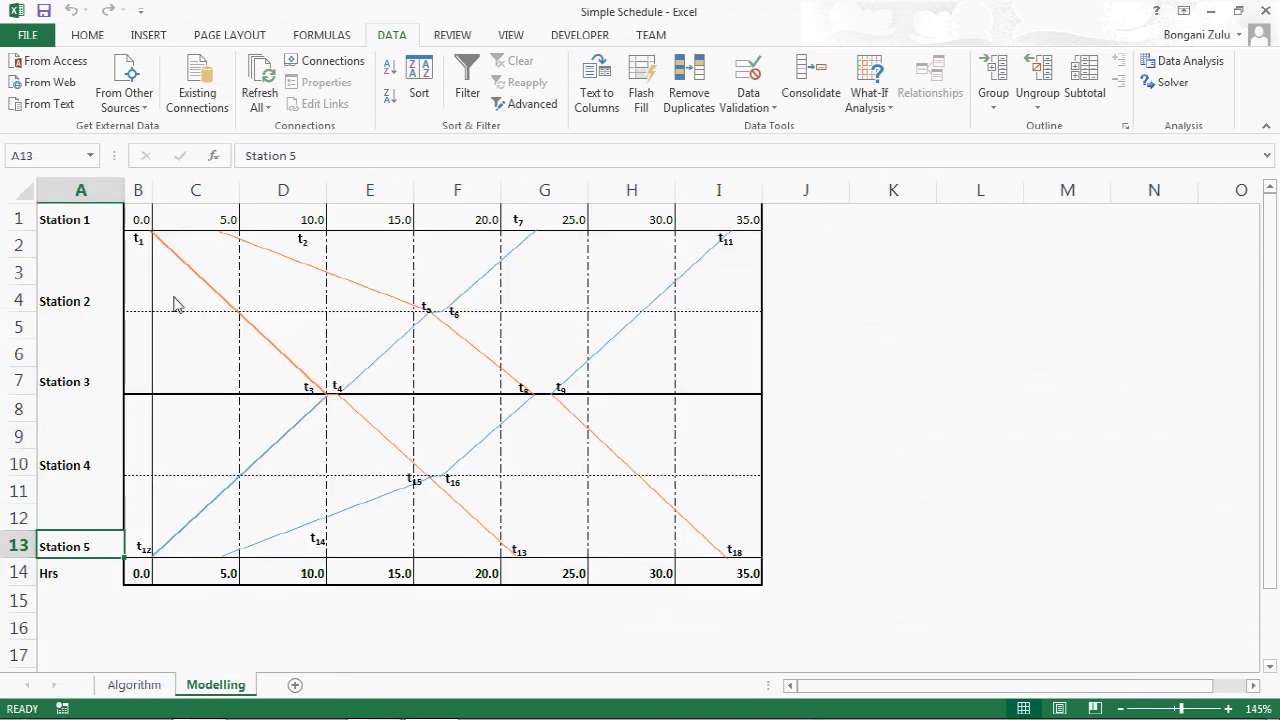
key(ctrl+Page_Up)
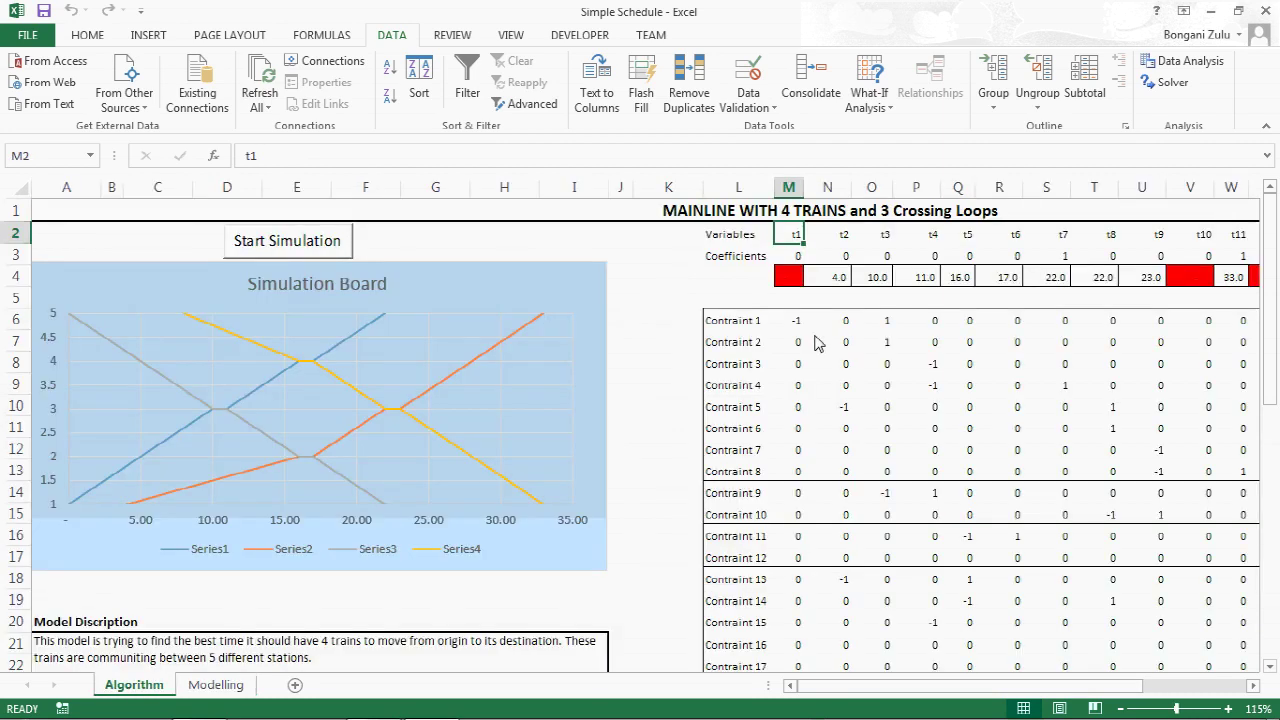
Inspect constraint 1's coefficients for t3 and t1 in row 6 together with its LHS and RHS values
click(891, 328)
key(Left)
key(Left)
drag(1123, 689, 1212, 690)
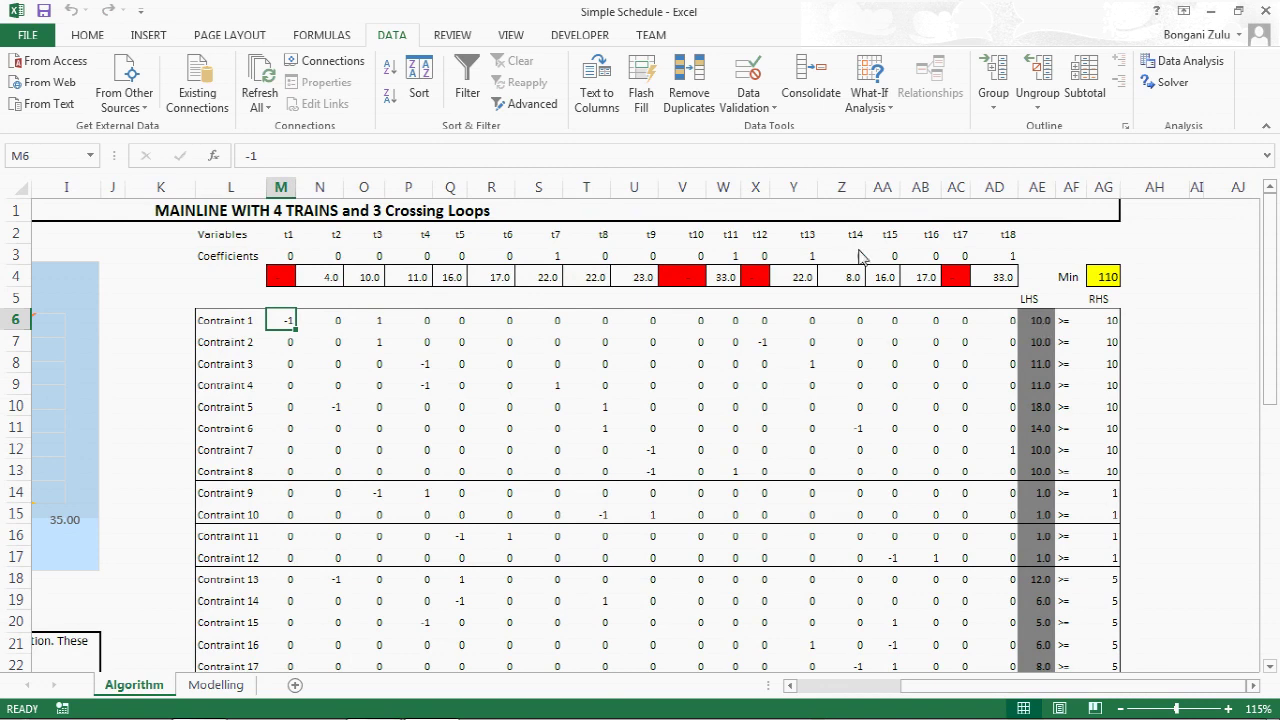
drag(1097, 688, 875, 690)
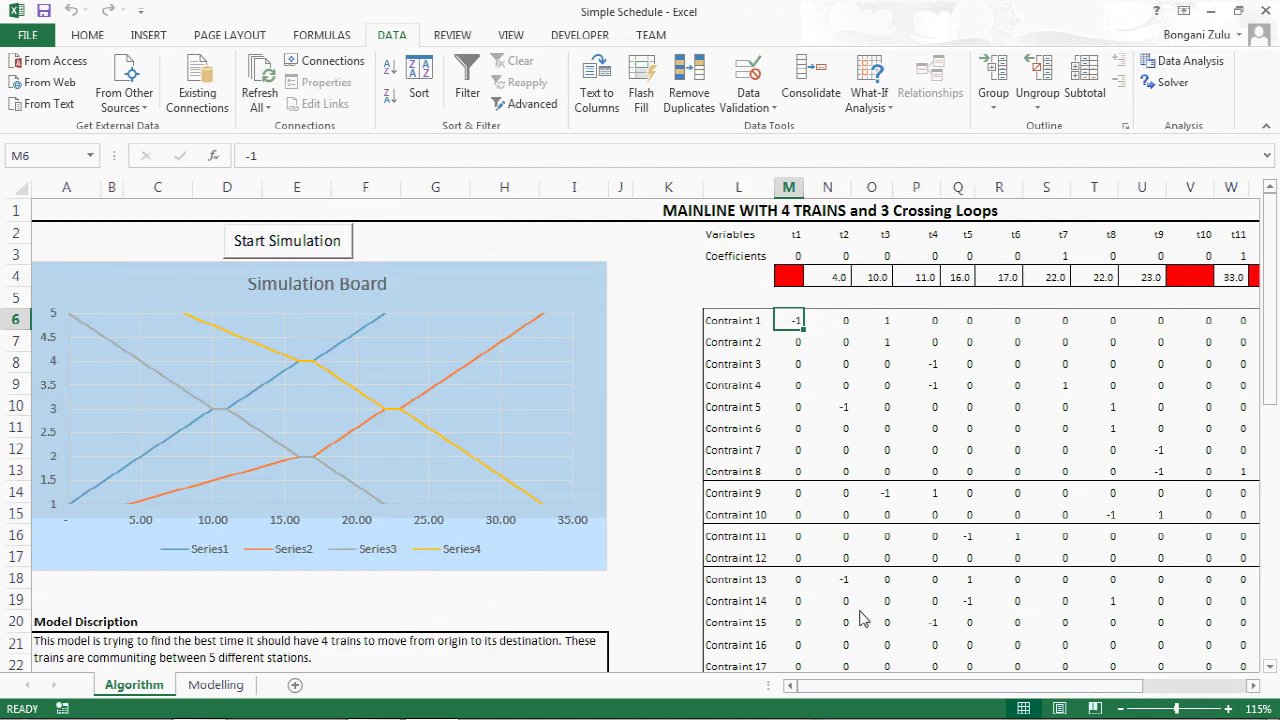
Check t1's value in M4 against the train timetables, and locate Train 1's column in the Simulation table
click(795, 277)
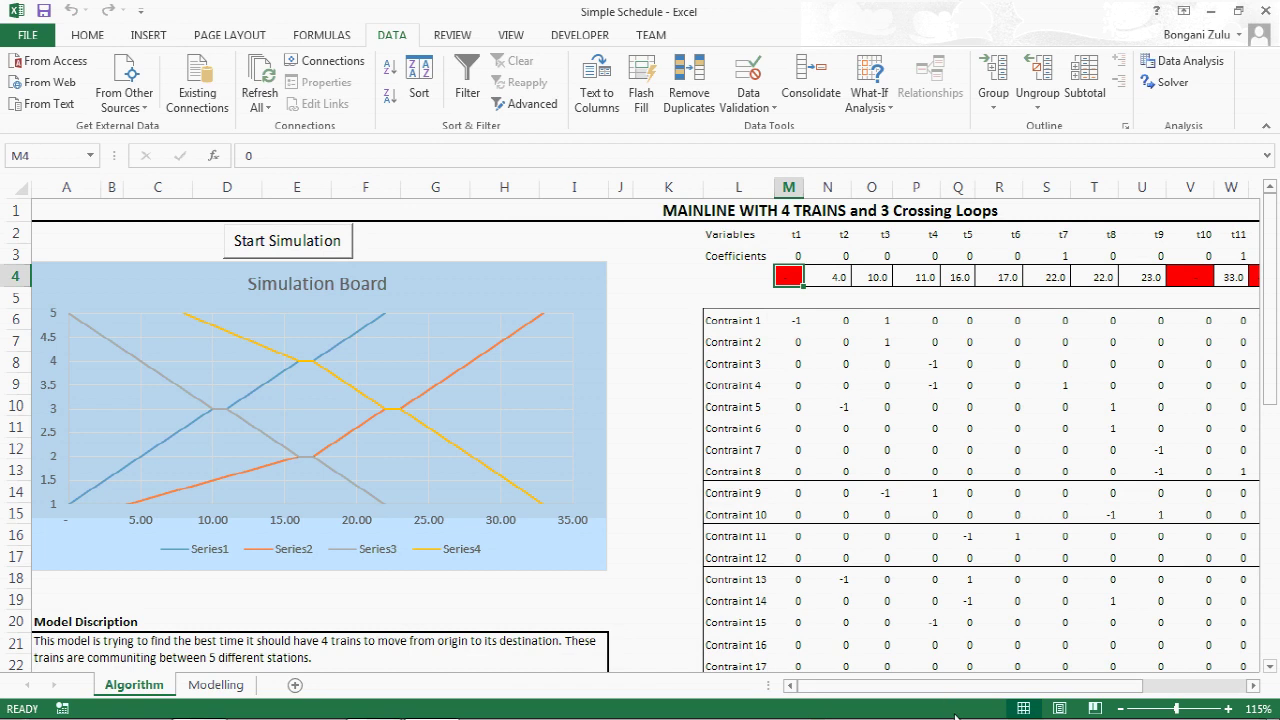
scroll(480, 612, down, 1)
scroll(480, 612, down, 8)
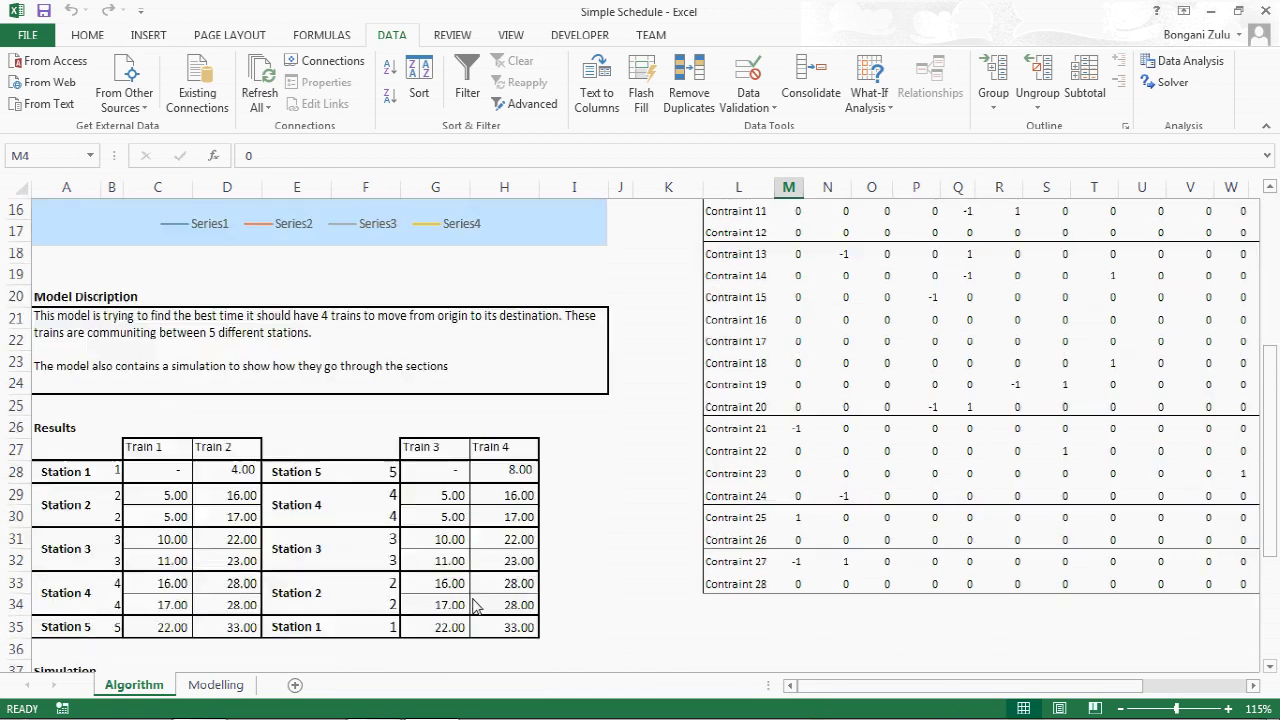
scroll(88, 578, down, 2)
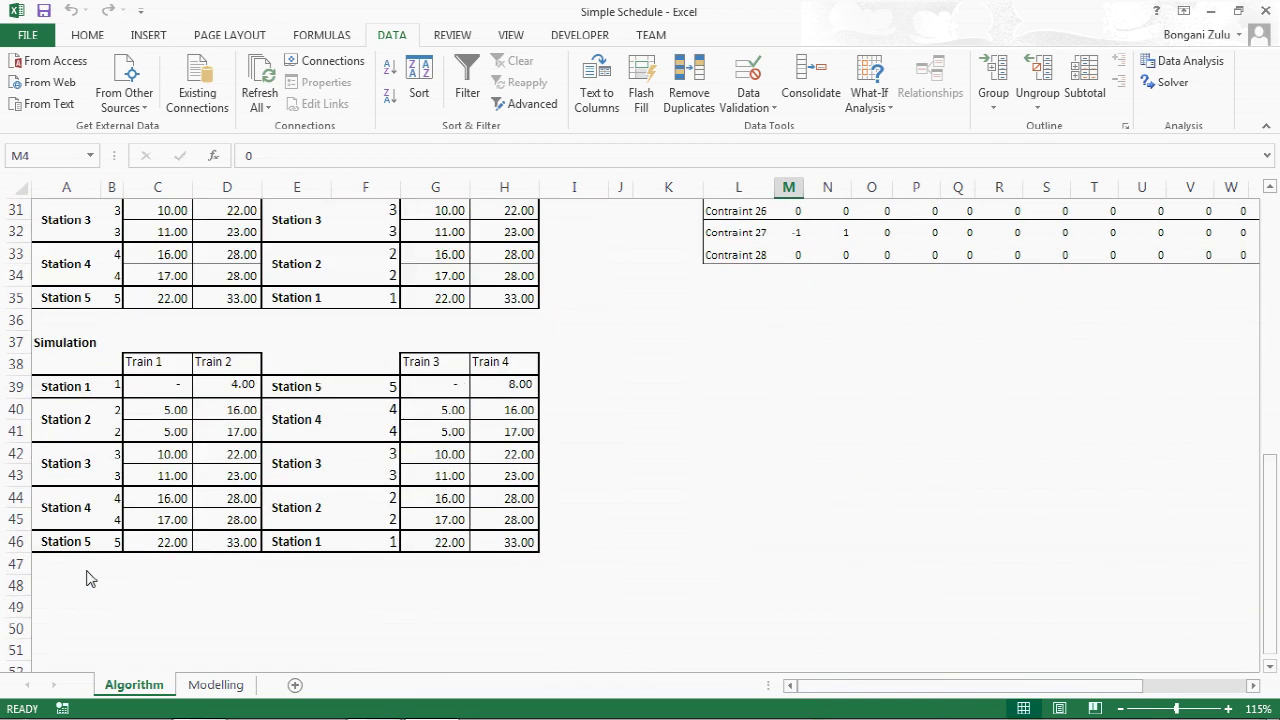
click(66, 390)
click(140, 366)
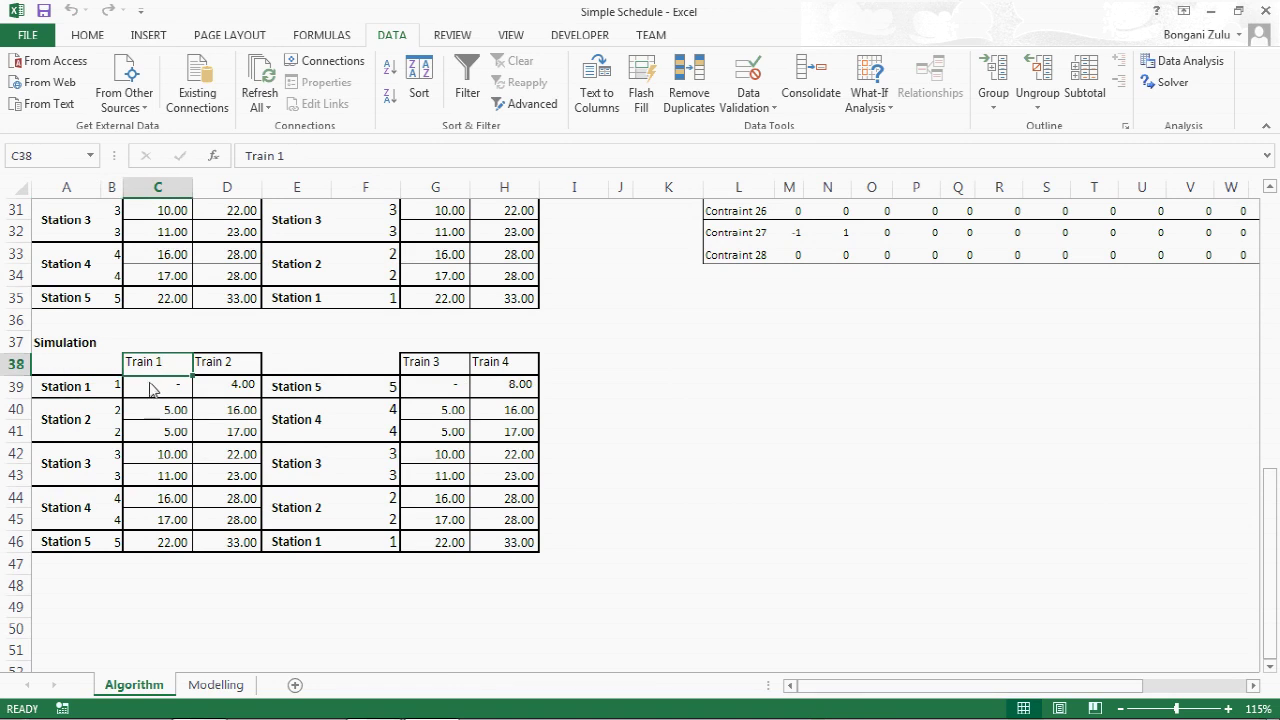
Inspect Train 1's formulas from Station 1 to Station 5 in the Simulation table, and its Station 1 entry in the Results table
click(160, 389)
click(172, 412)
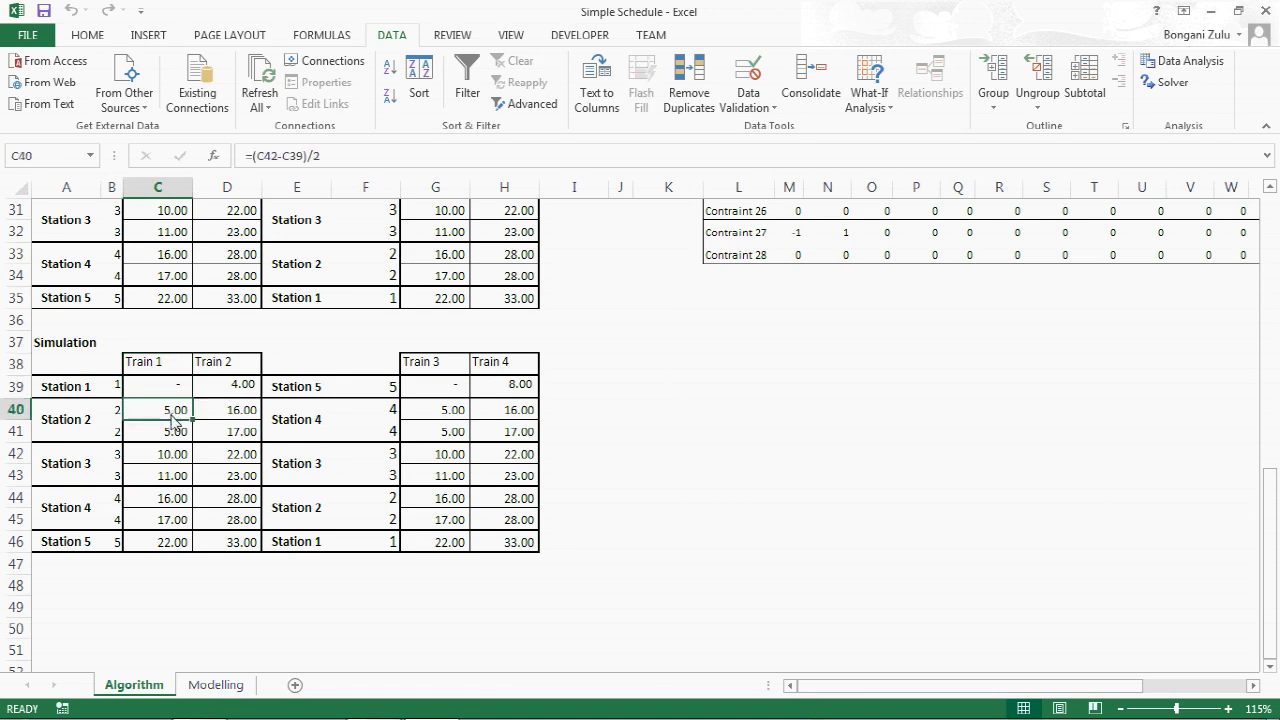
click(168, 438)
click(165, 462)
click(168, 474)
click(172, 541)
scroll(614, 512, up, 4)
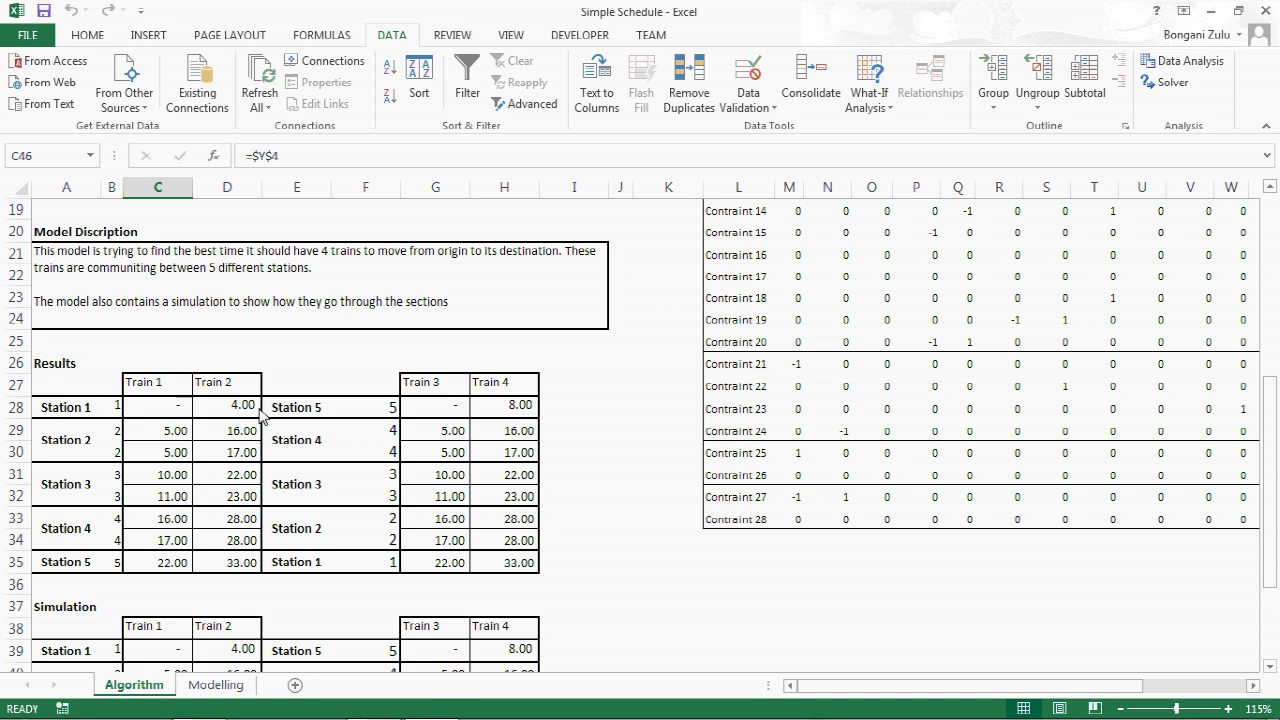
click(179, 412)
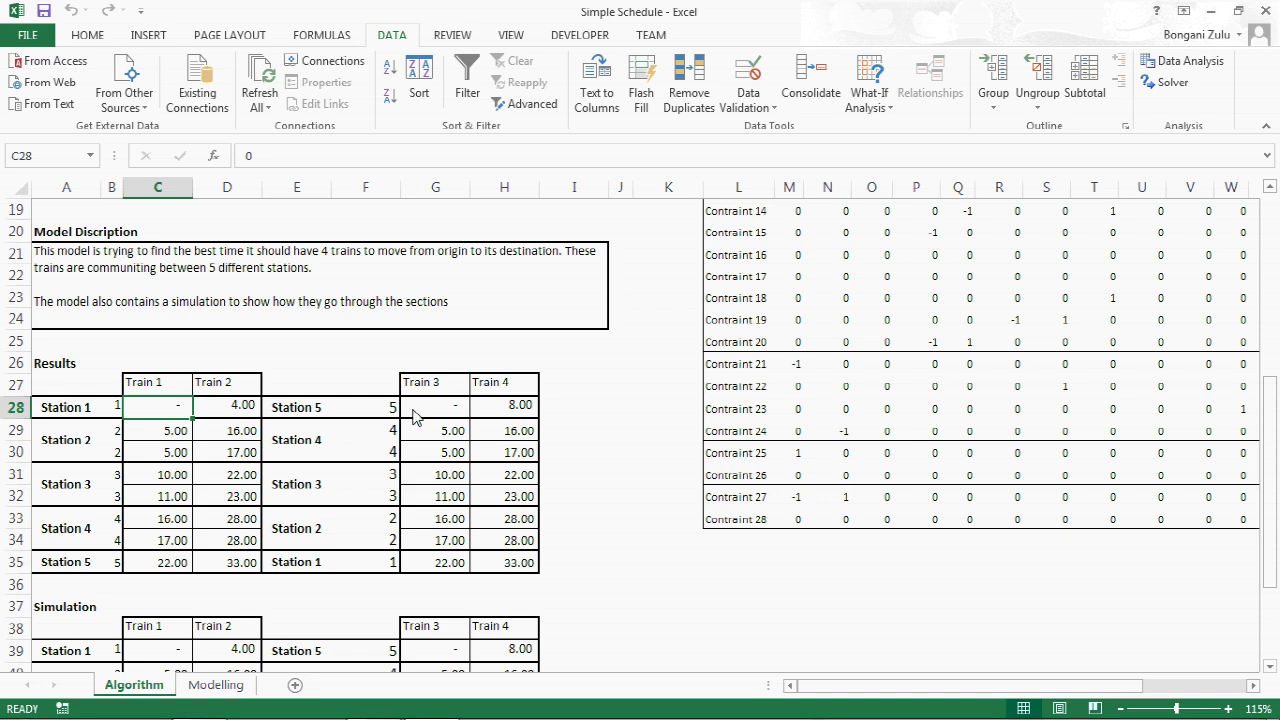
Turn on Design Mode and open the click-event code behind the Start Simulation button
scroll(415, 418, up, 4)
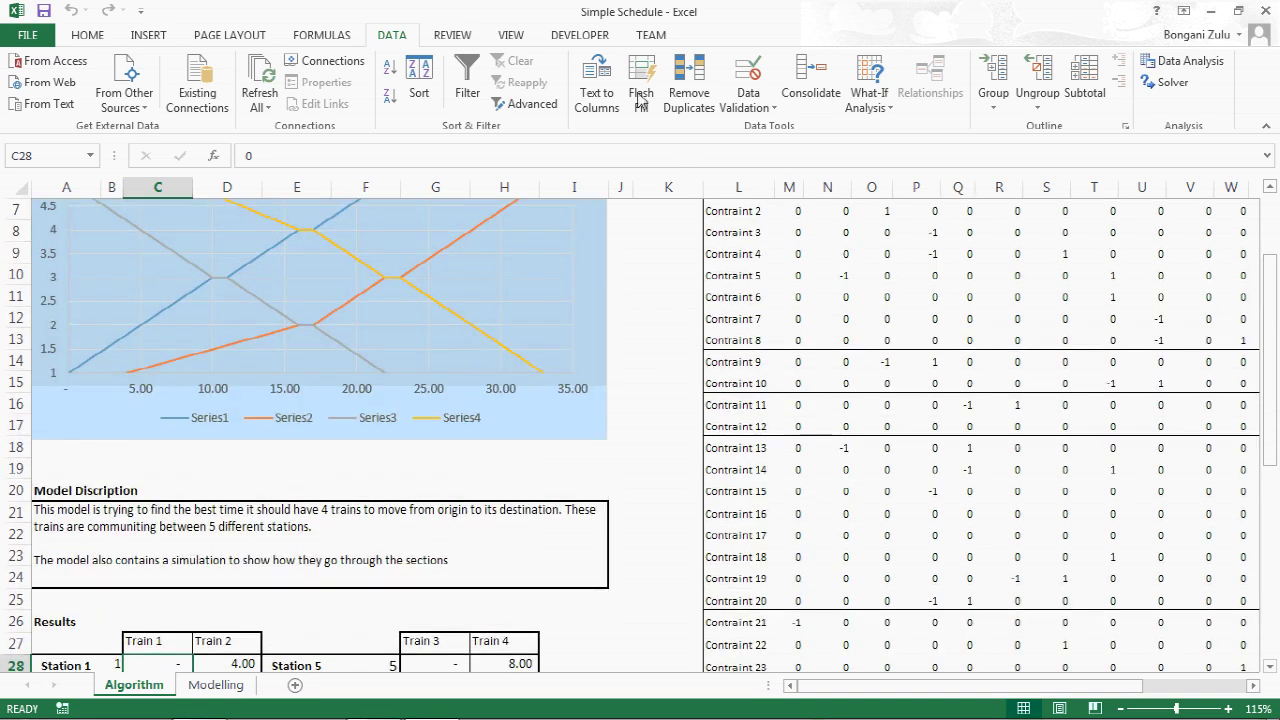
click(579, 38)
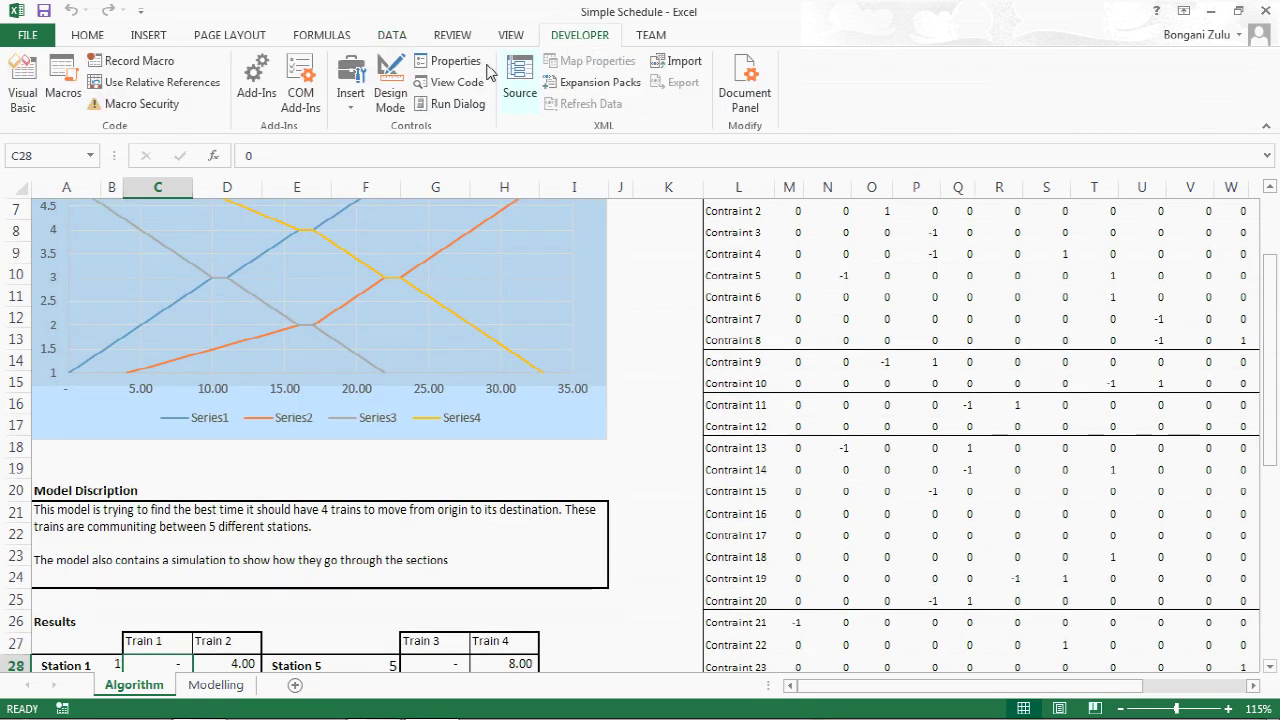
click(390, 88)
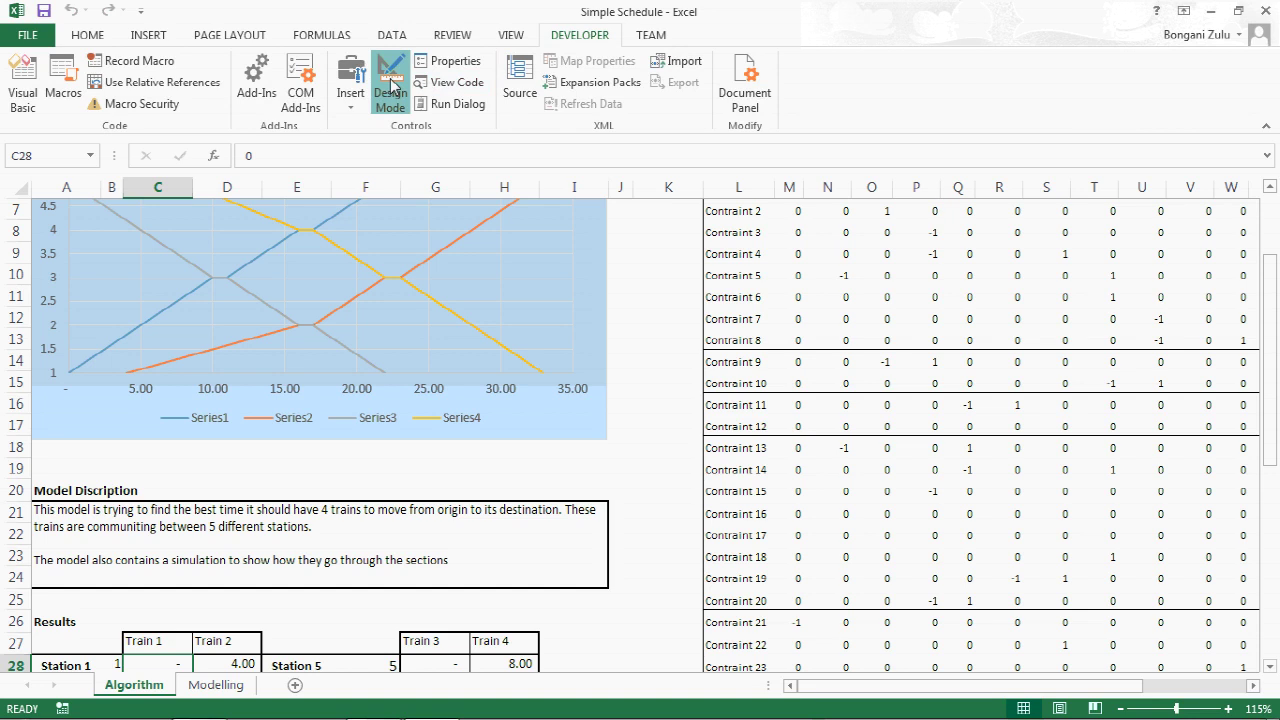
scroll(416, 381, up, 2)
double_click(306, 245)
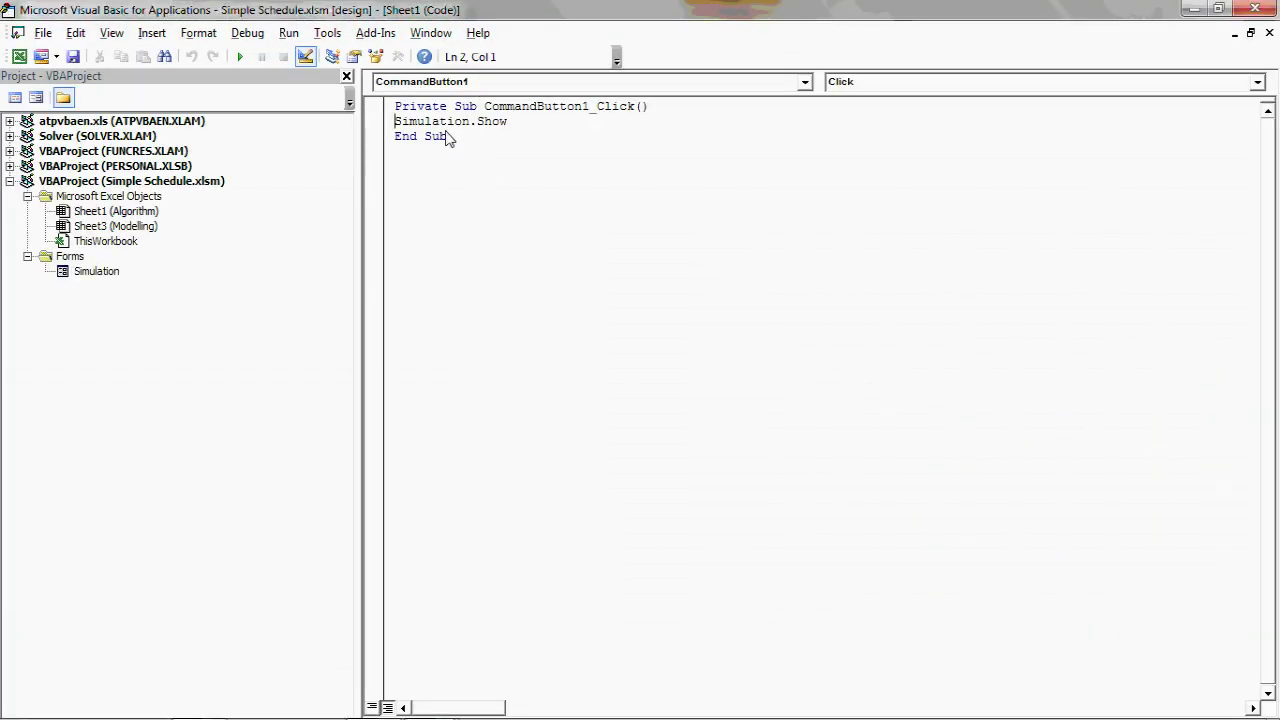
Open the Simulation form's START button code and examine the lines that clear the result cells in columns C, D, G and H
click(101, 274)
double_click(103, 274)
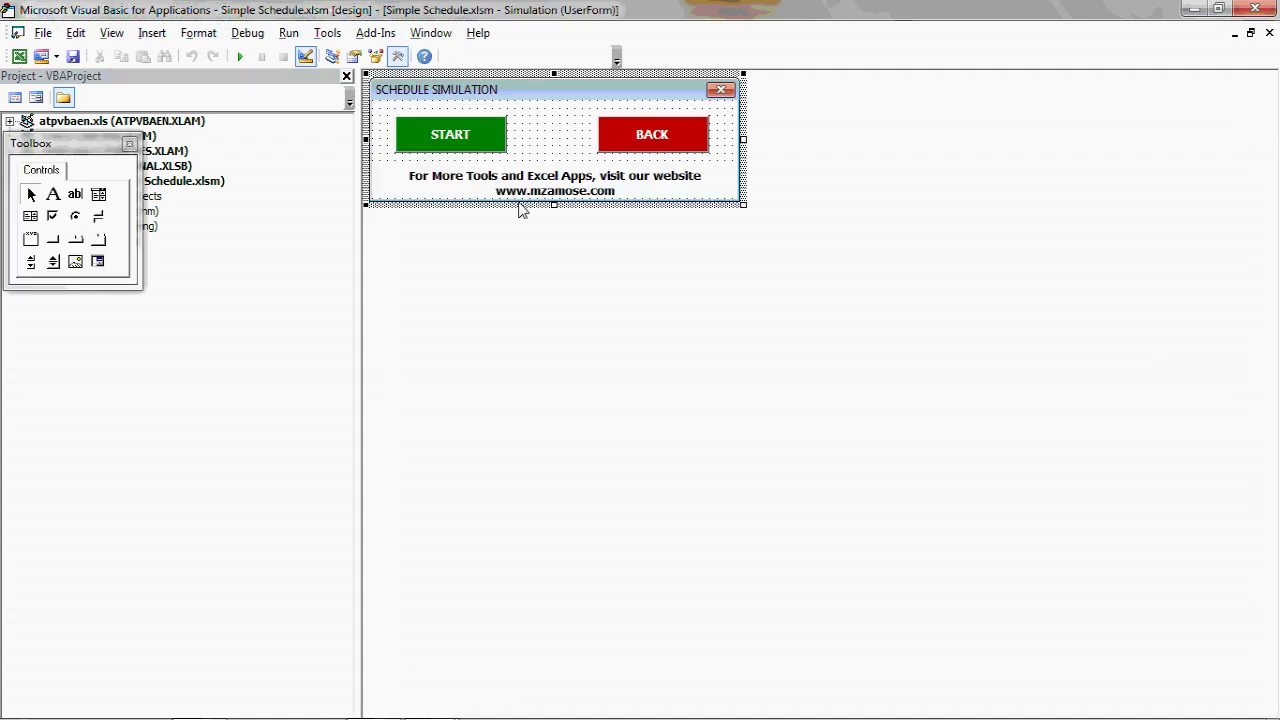
click(435, 148)
double_click(435, 148)
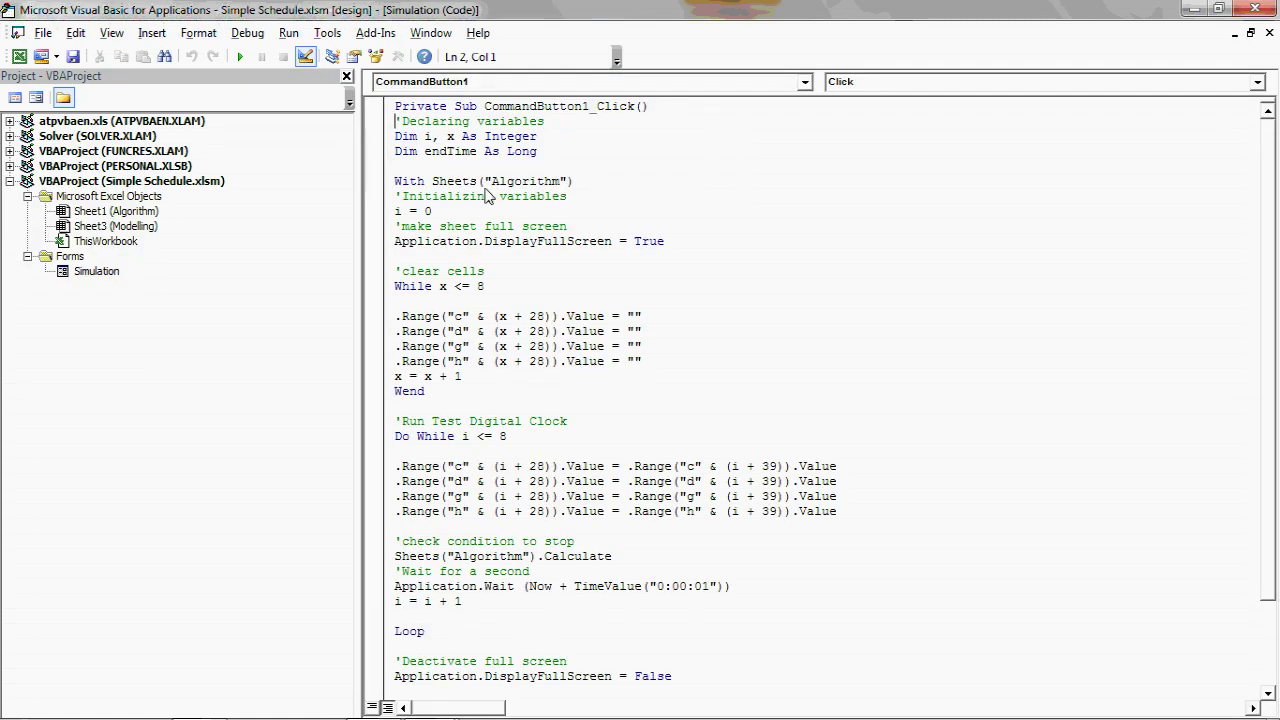
drag(700, 363, 392, 318)
scroll(730, 450, down, 1)
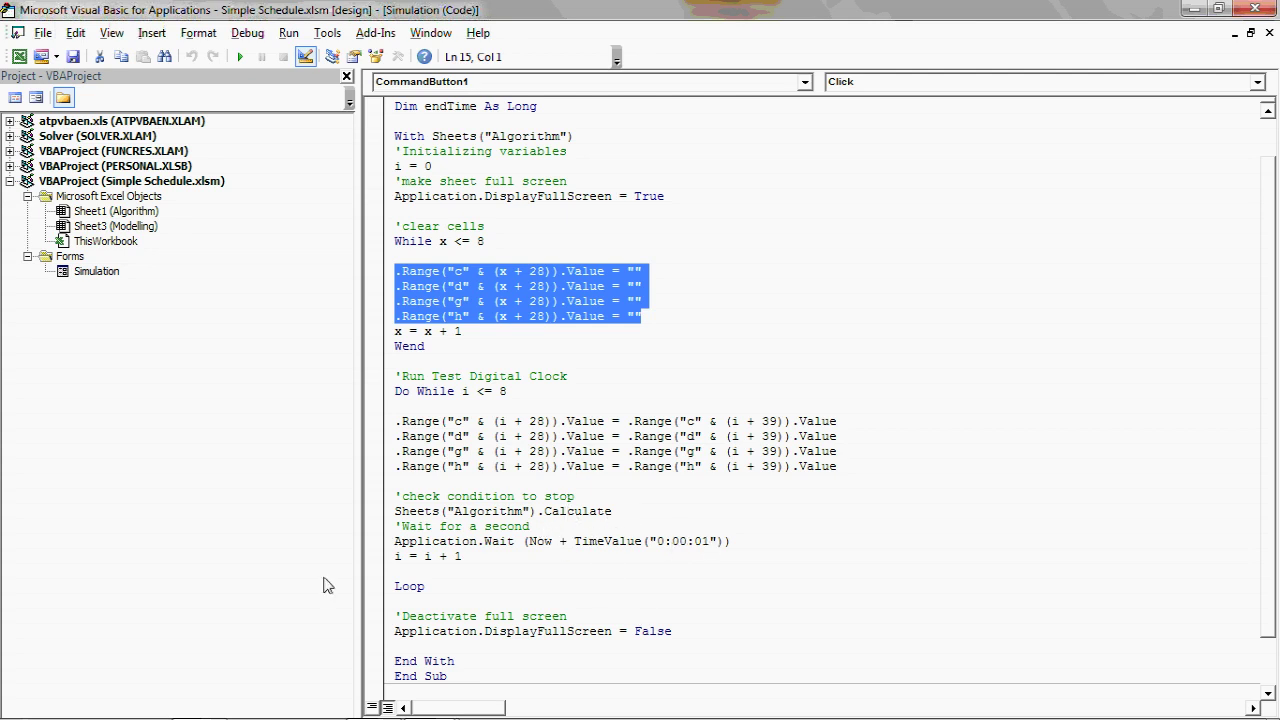
Close the code editor, turn off Design Mode, run the schedule simulation and exit its dialog
click(1258, 10)
click(392, 85)
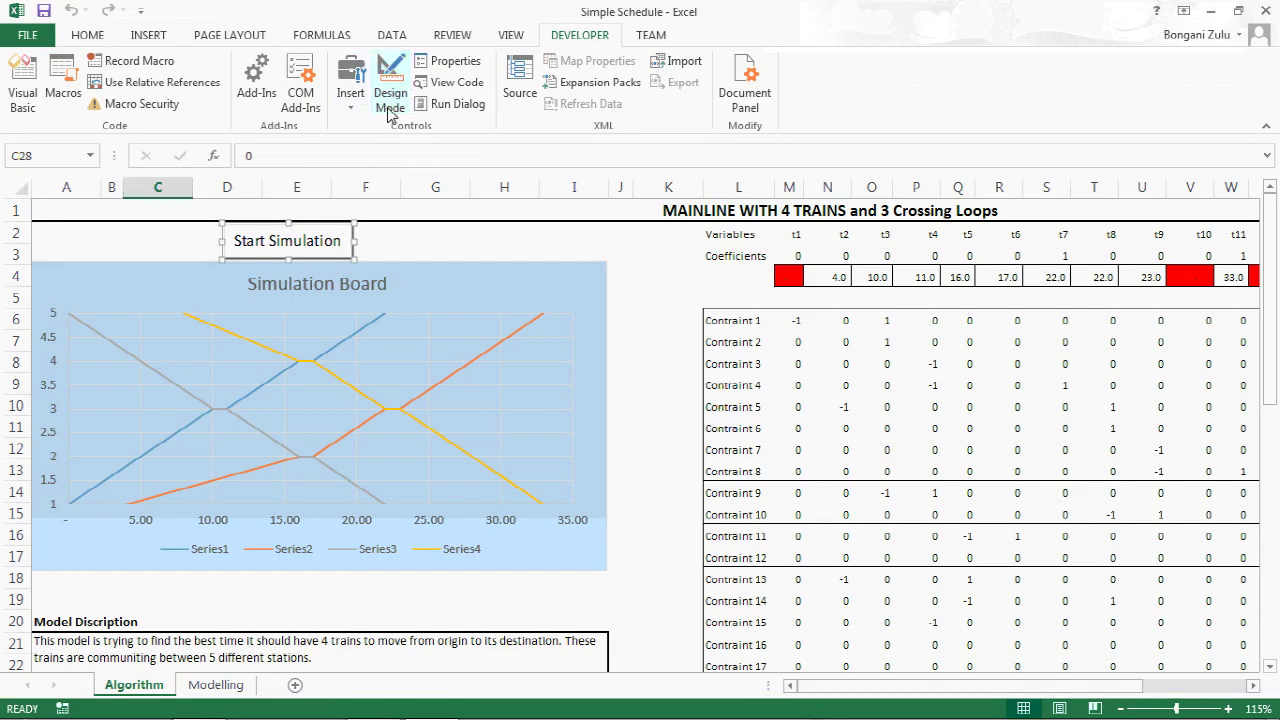
click(297, 244)
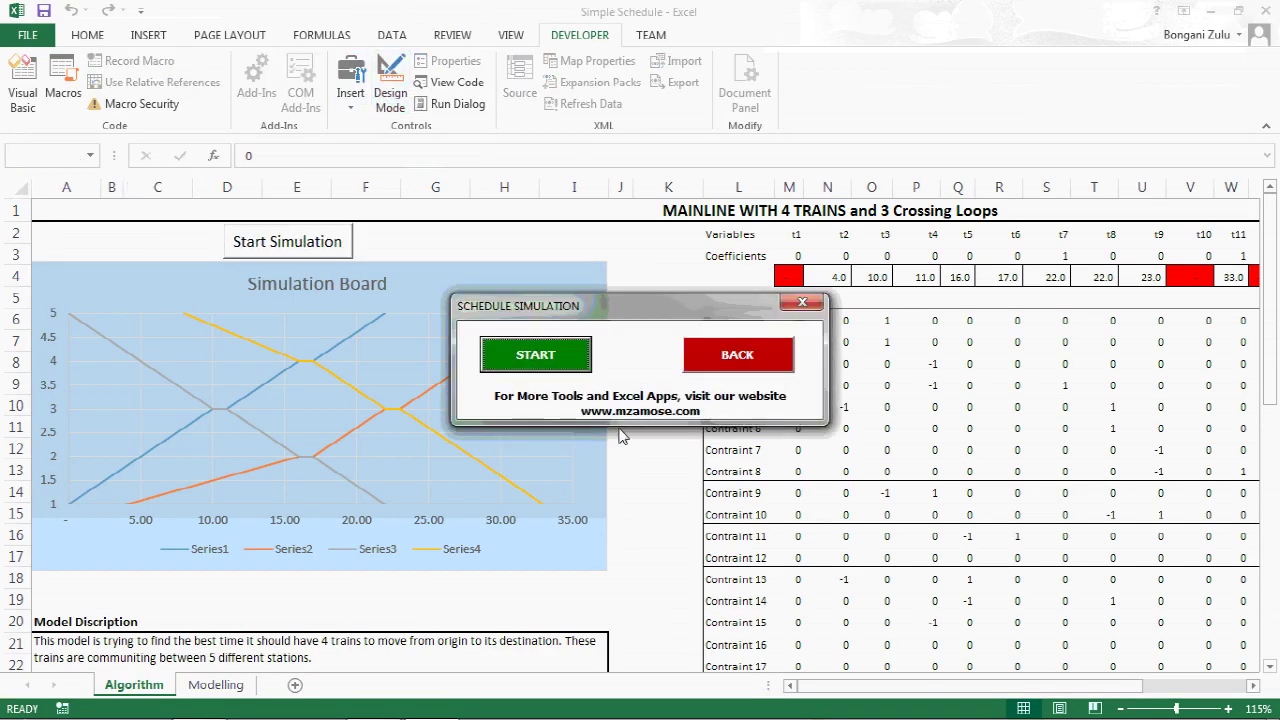
click(558, 366)
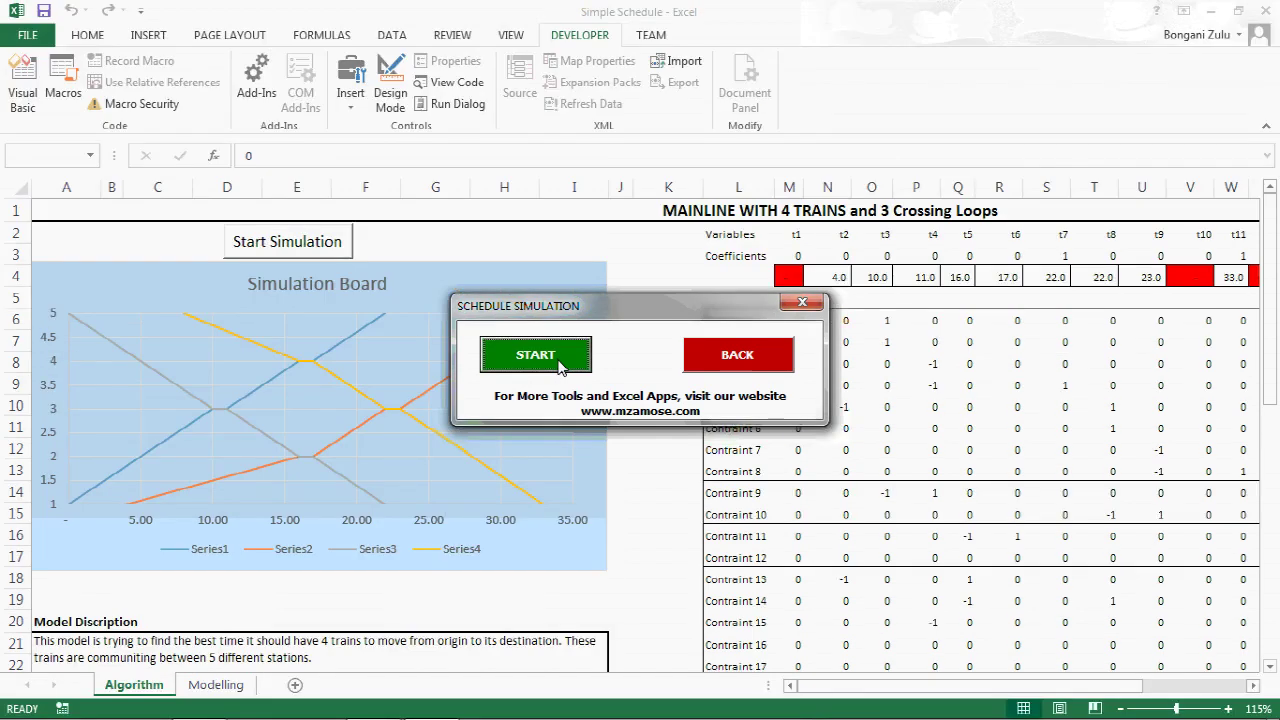
click(770, 365)
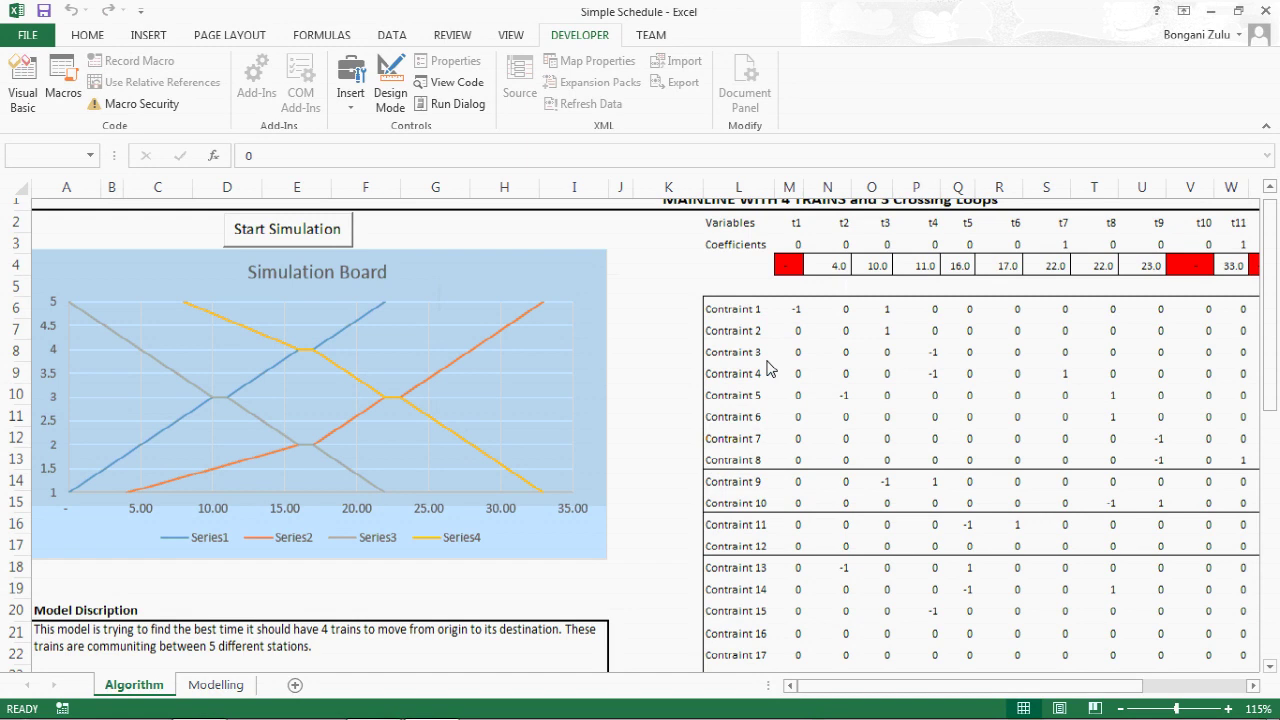
Examine the station times for the four trains in the Results table
scroll(767, 370, down, 6)
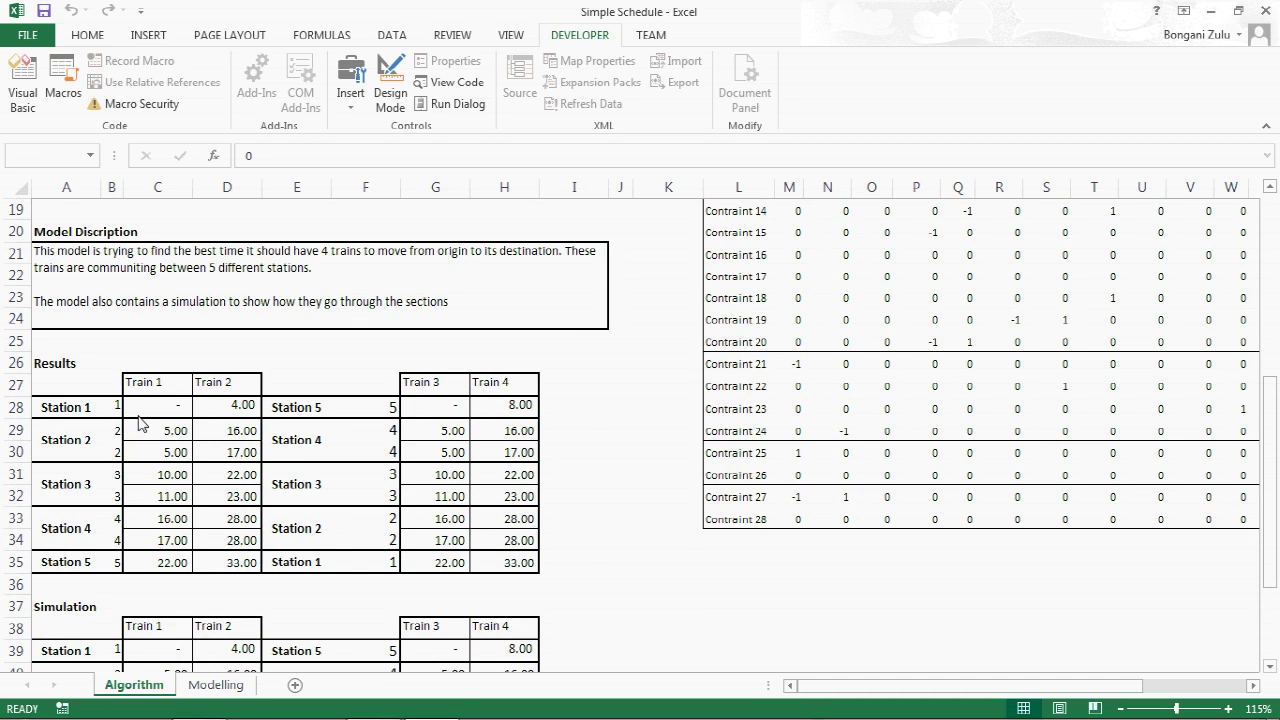
click(295, 418)
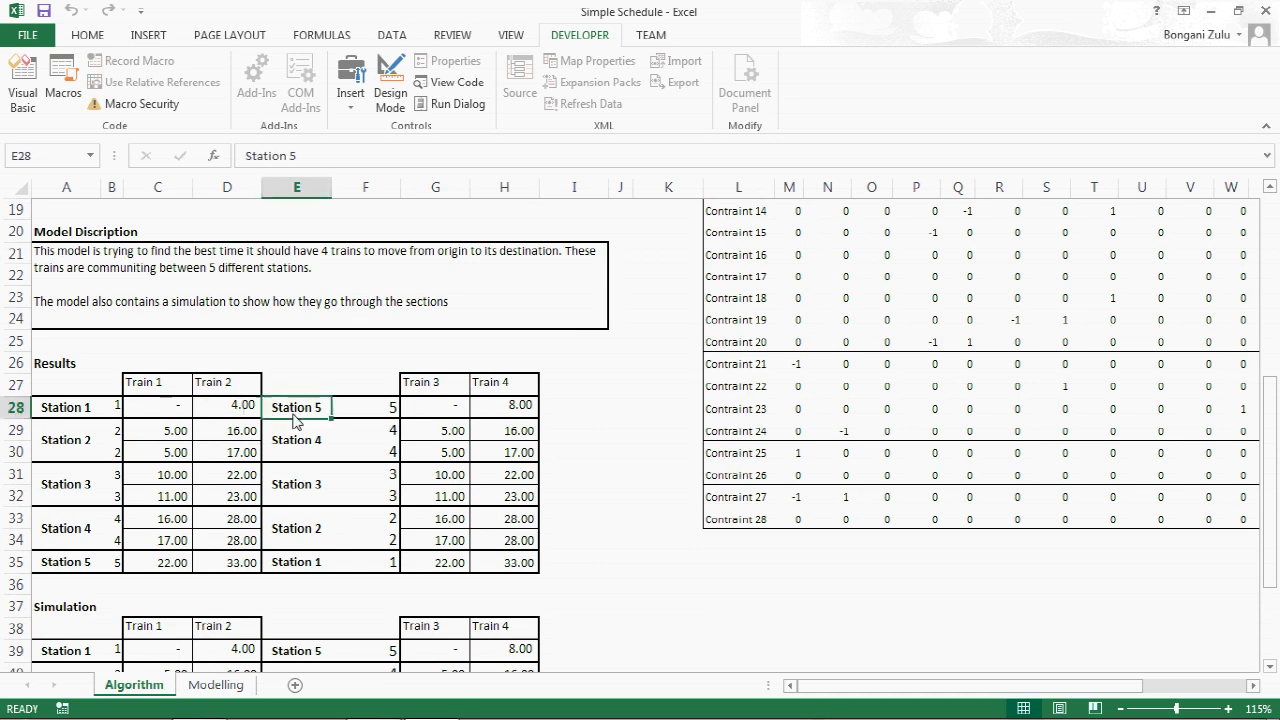